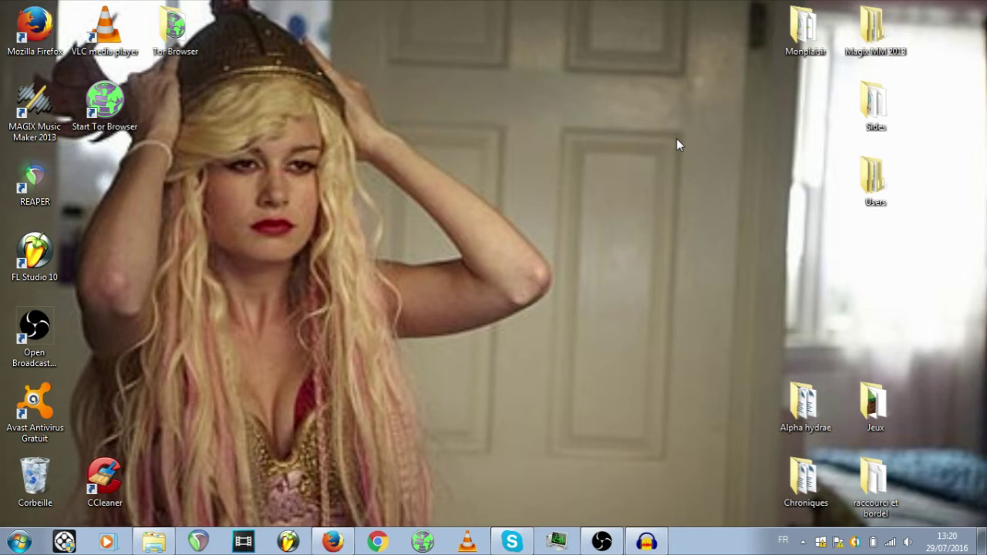
Switch to Audacity, examine the available recording devices, and switch to REAPER
{"action": "left_click", "coordinate": [661, 548]}
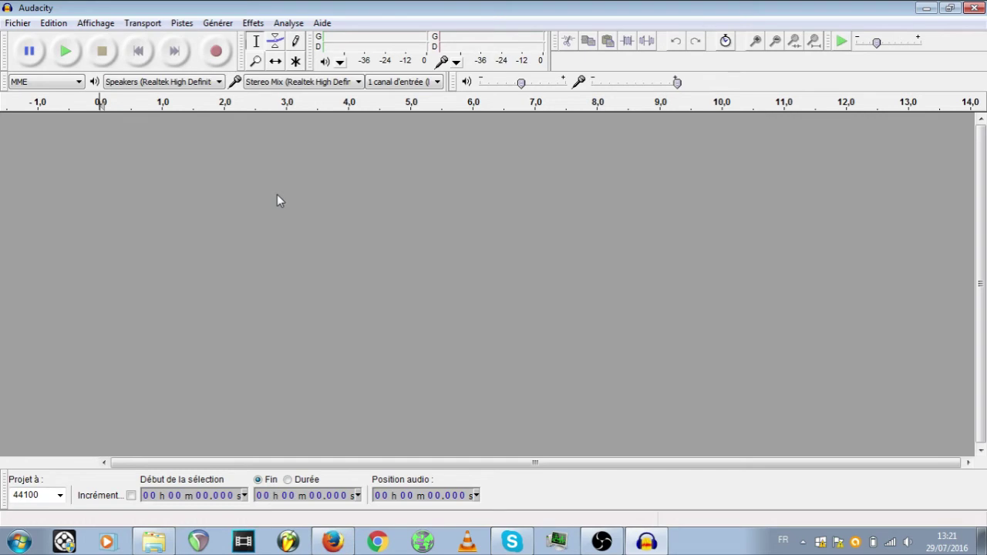
{"action": "left_click", "coordinate": [289, 82]}
{"action": "left_click", "coordinate": [289, 82]}
{"action": "left_click", "coordinate": [198, 542]}
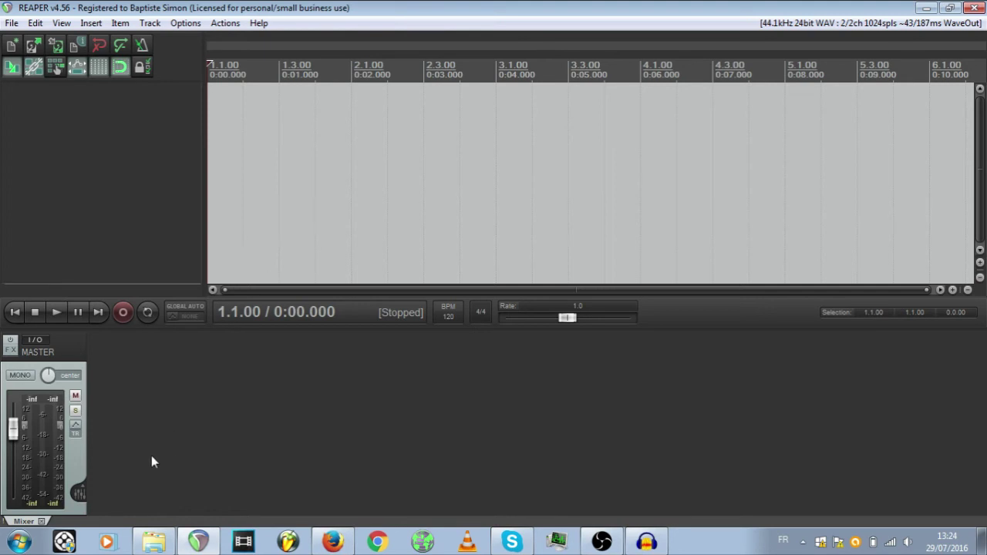
Launch LMMS from the LMMS 1.1.3 program folder and bring its window to the front
{"action": "left_click", "coordinate": [20, 542]}
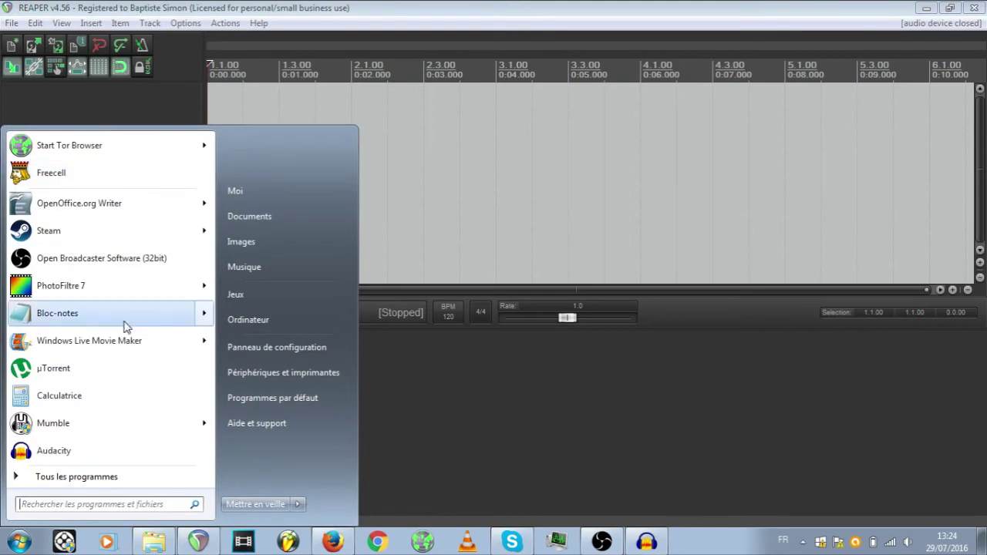
{"action": "left_click", "coordinate": [73, 475]}
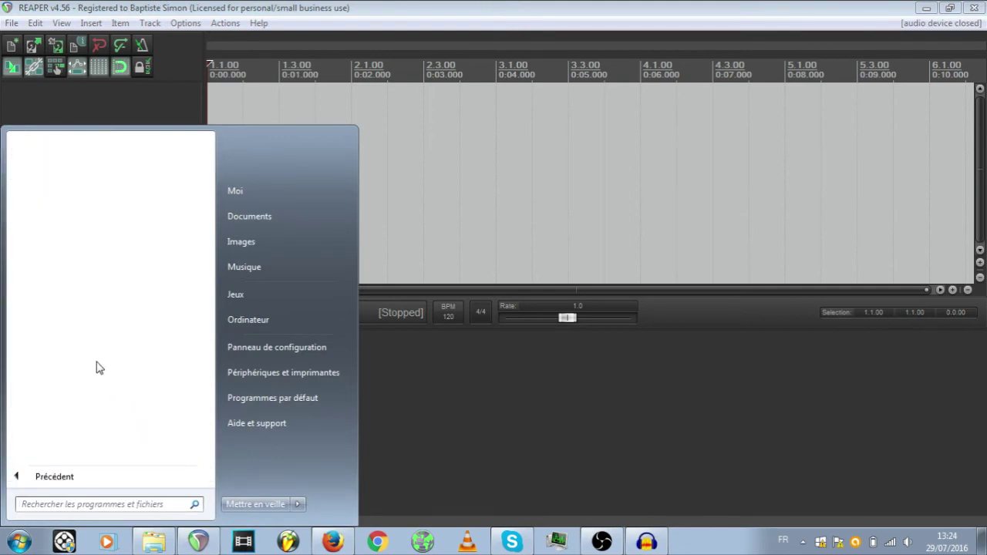
{"action": "scroll", "coordinate": [135, 347], "scroll_direction": "down", "scroll_amount": 15}
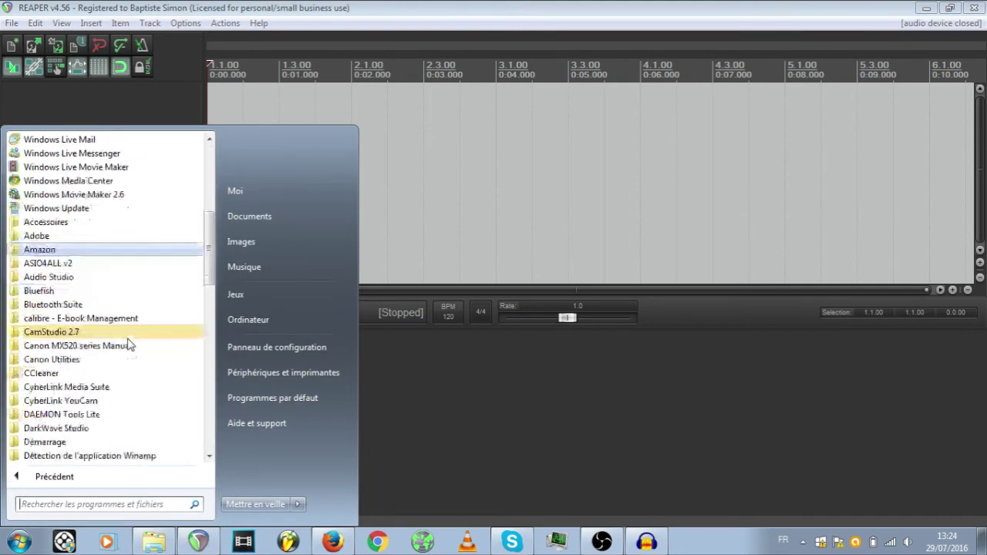
{"action": "scroll", "coordinate": [130, 344], "scroll_direction": "up", "scroll_amount": 1}
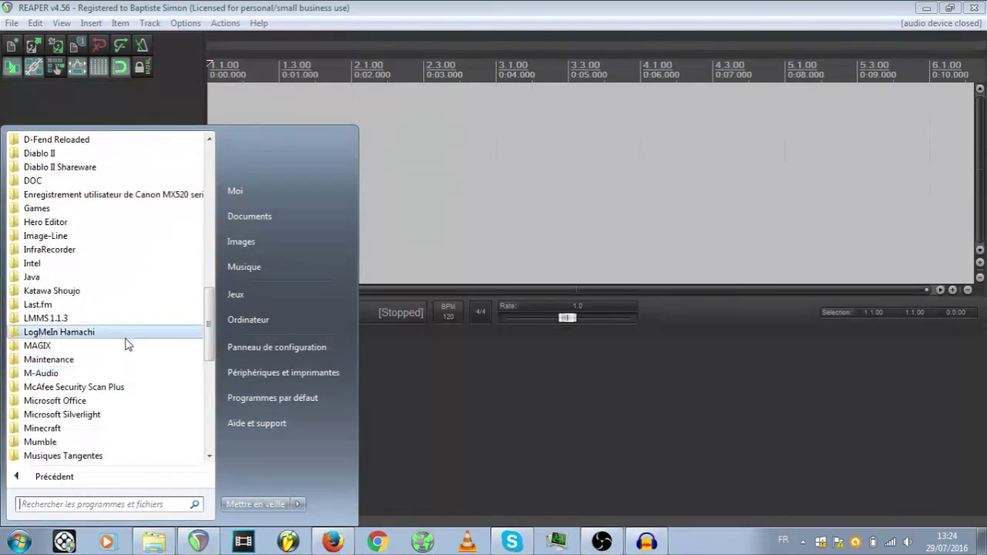
{"action": "left_click", "coordinate": [53, 317]}
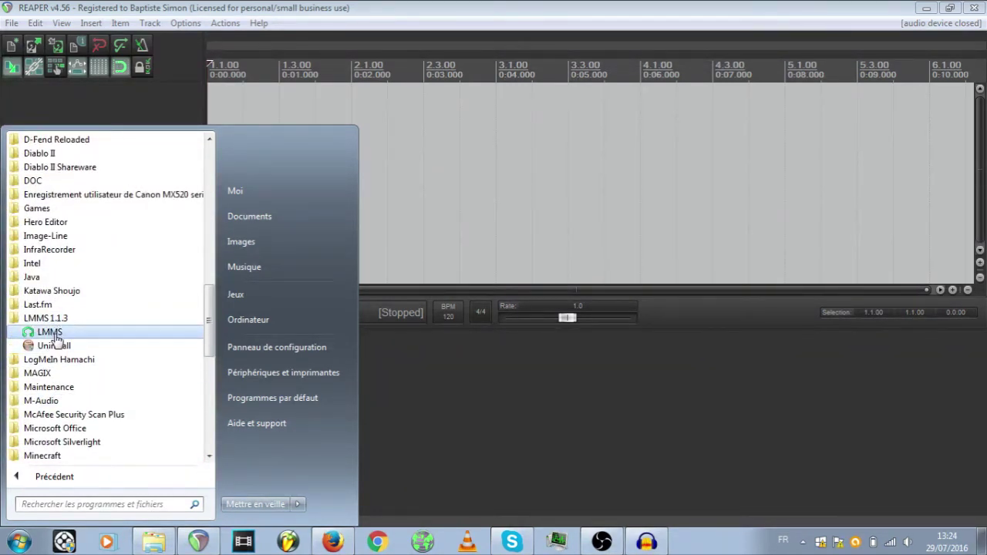
{"action": "left_click", "coordinate": [52, 333]}
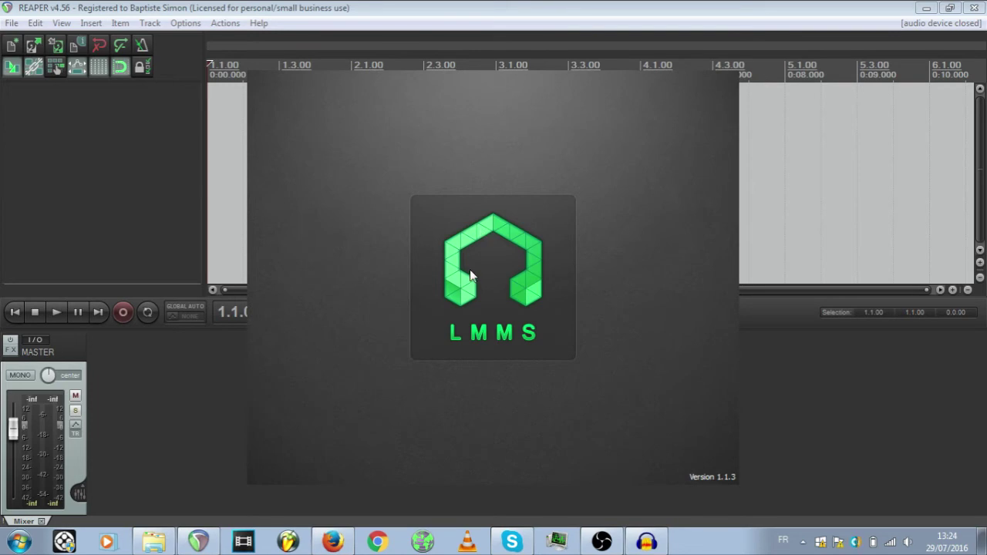
{"action": "left_click", "coordinate": [423, 17]}
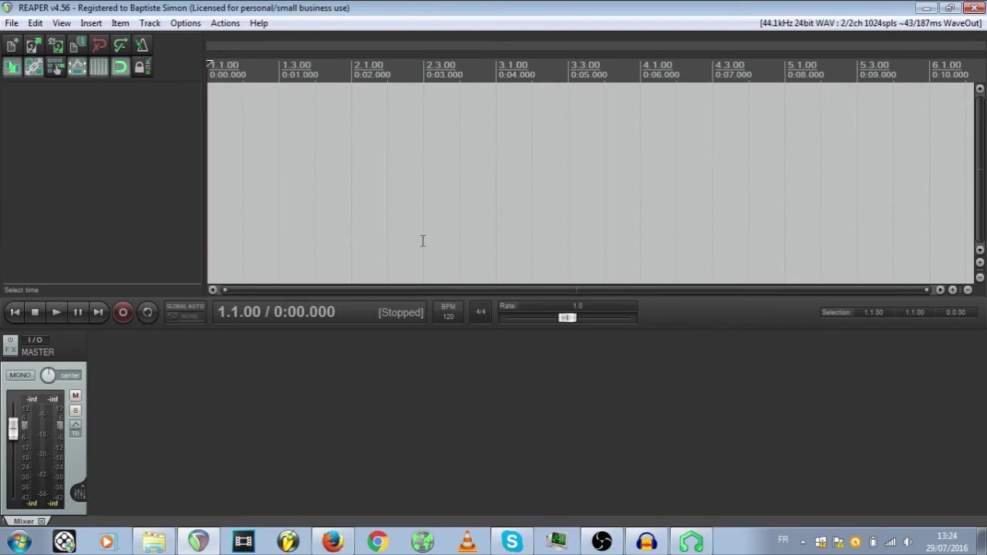
{"action": "left_click", "coordinate": [691, 543]}
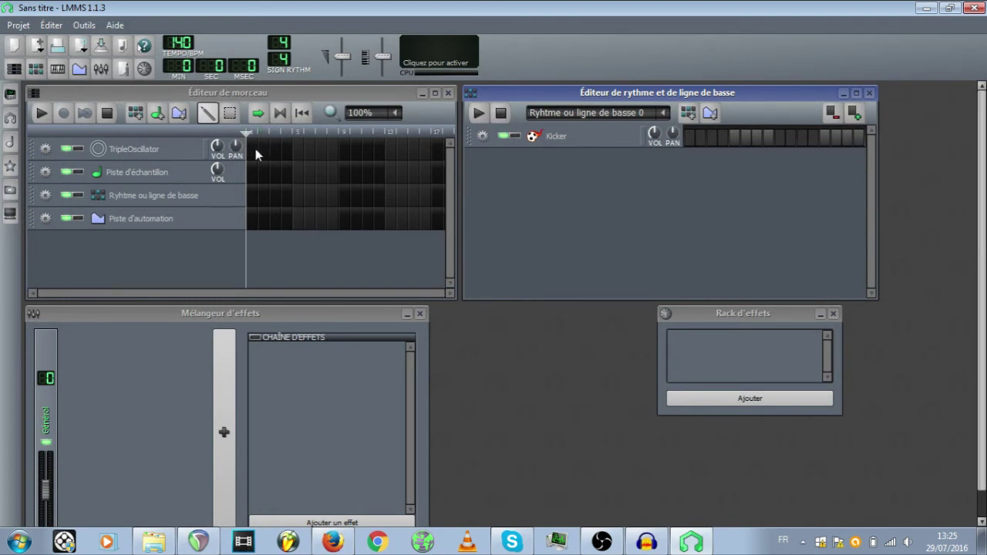
Program the Kicker pattern with hits on steps 1, 5, 9 and 13, and minimize LMMS to return to REAPER
{"action": "left_click", "coordinate": [689, 138]}
{"action": "left_click", "coordinate": [735, 138]}
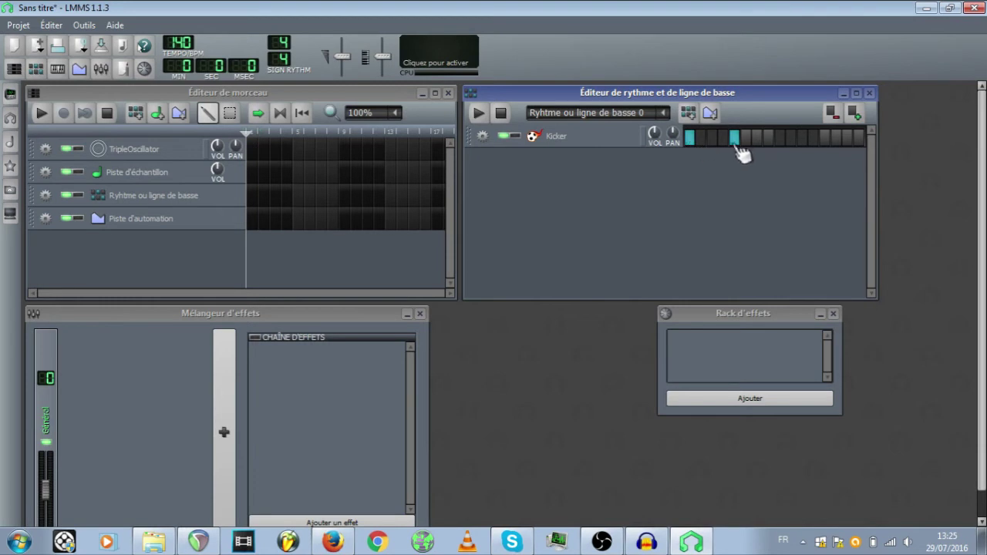
{"action": "left_click", "coordinate": [780, 139]}
{"action": "left_click", "coordinate": [825, 139]}
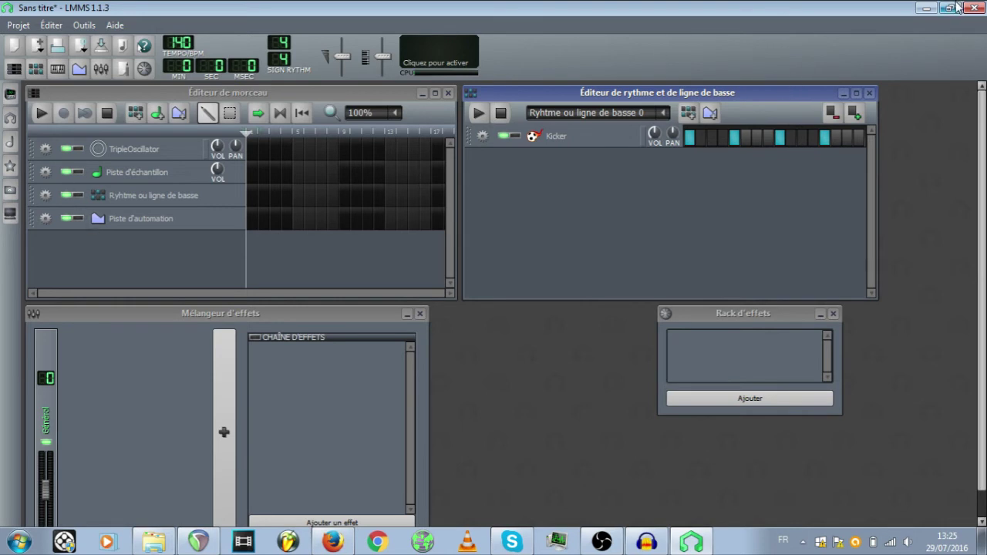
{"action": "left_click", "coordinate": [927, 8]}
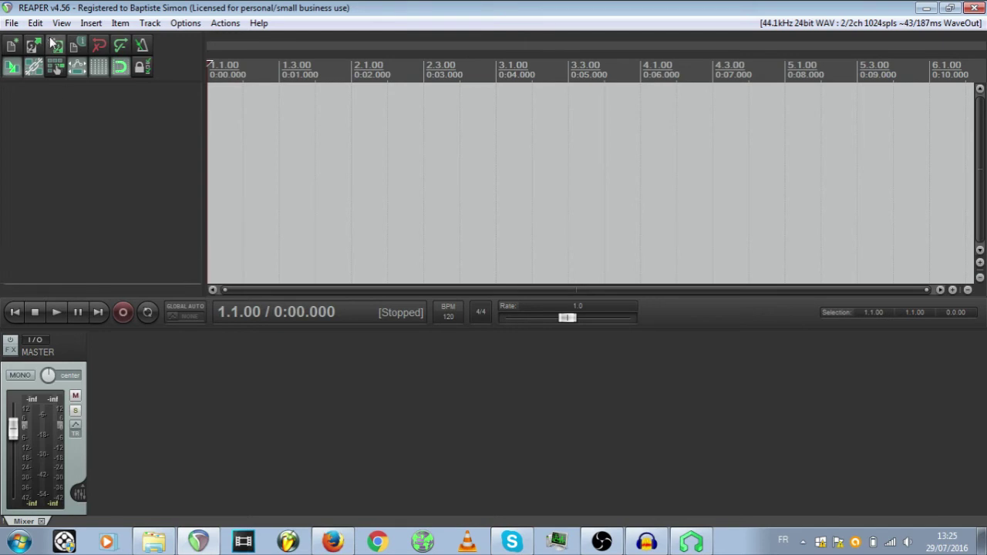
In the audio device preferences, set the output device to Line 1/2 (M-Audio FastTrack Pro)
{"action": "left_click", "coordinate": [186, 23]}
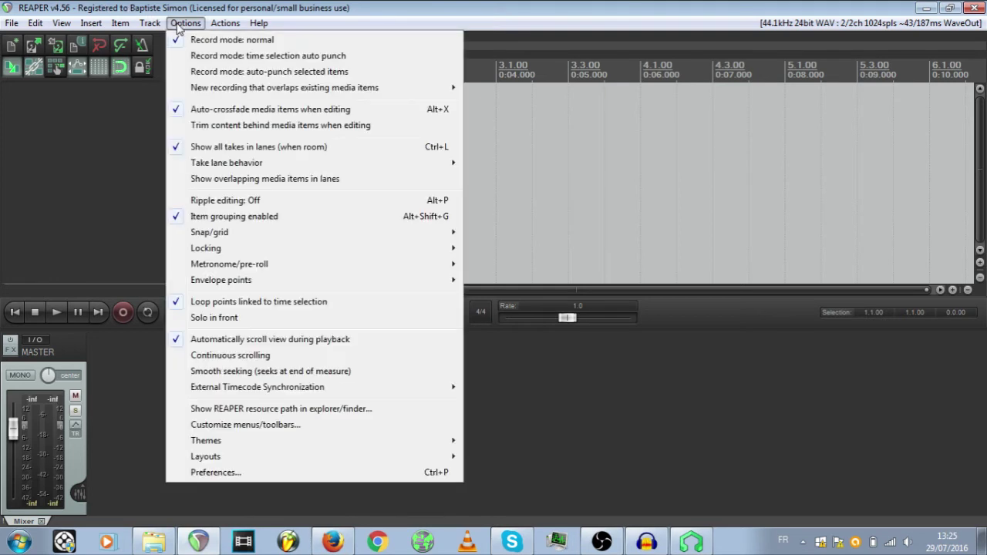
{"action": "left_click", "coordinate": [239, 472]}
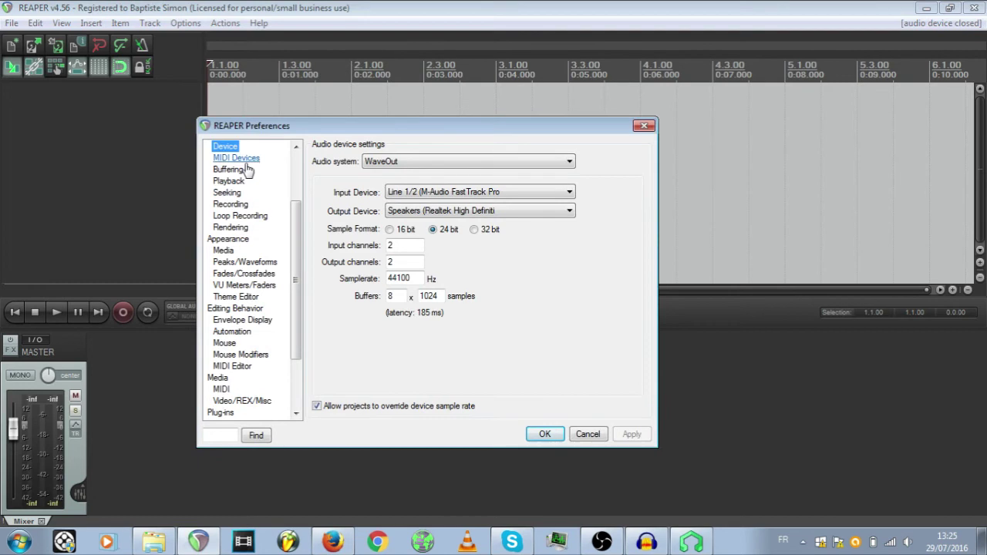
{"action": "left_click_drag", "start_coordinate": [296, 224], "coordinate": [296, 173]}
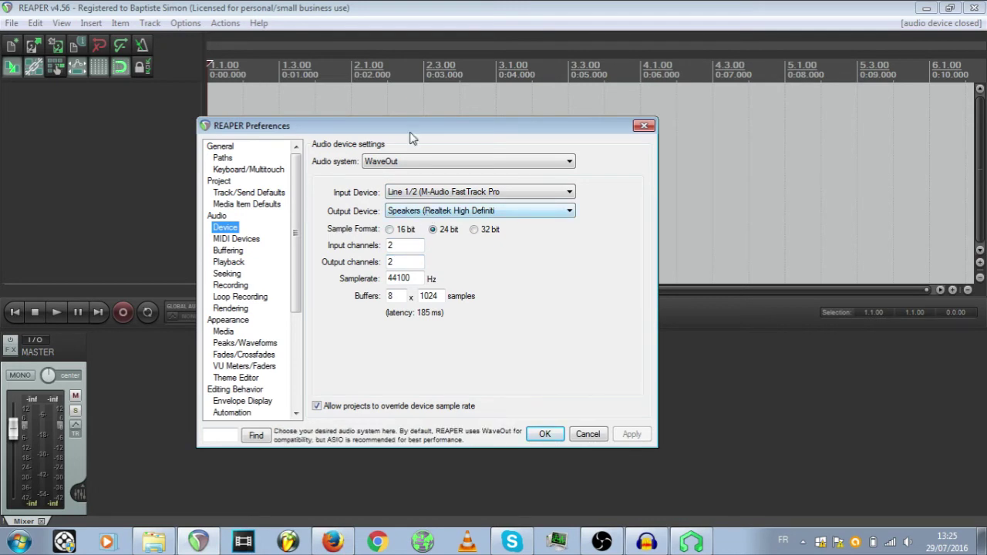
{"action": "left_click", "coordinate": [398, 211]}
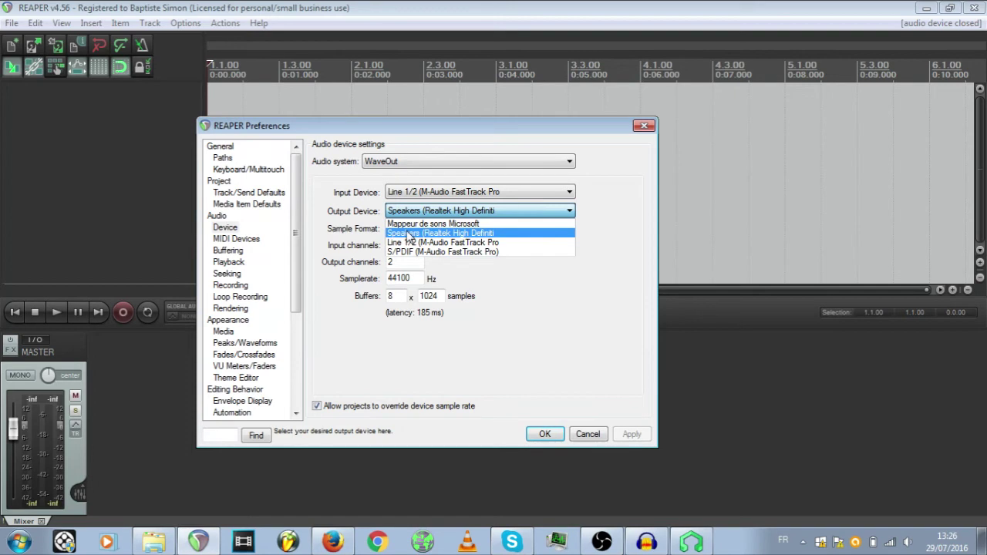
{"action": "left_click", "coordinate": [472, 243]}
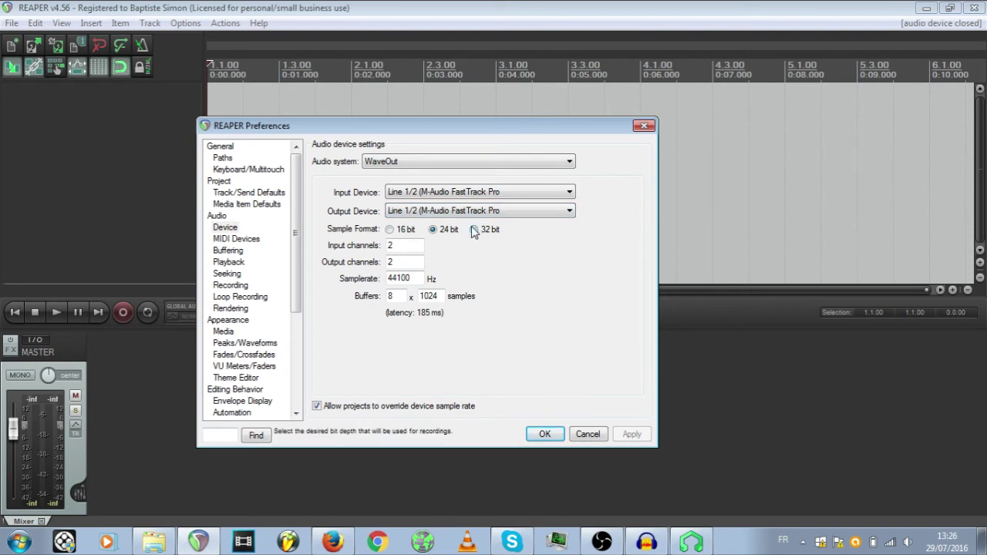
Choose Line 1/2 (M-Audio FastTrack Pro) as the input device and accept the preferences
{"action": "left_click", "coordinate": [461, 192]}
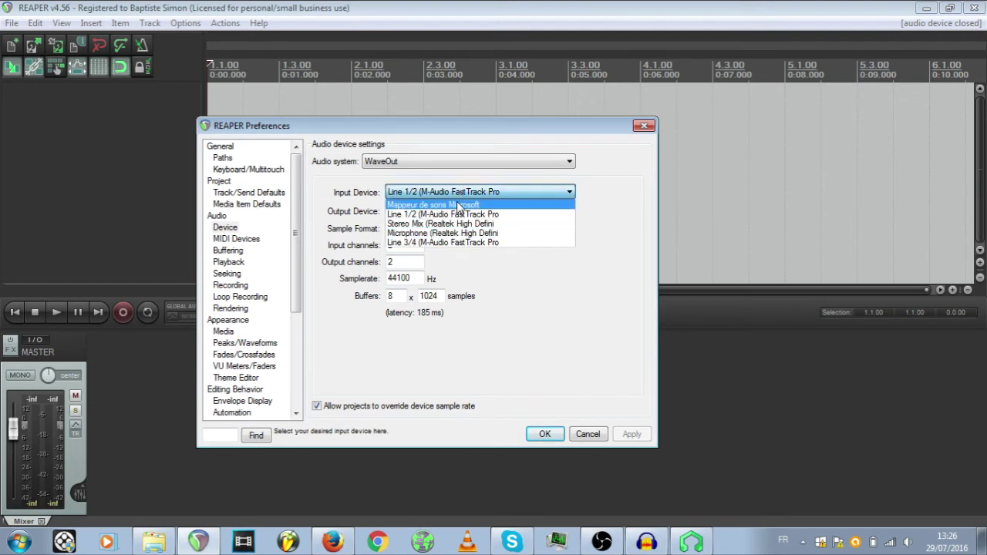
{"action": "left_click", "coordinate": [455, 216]}
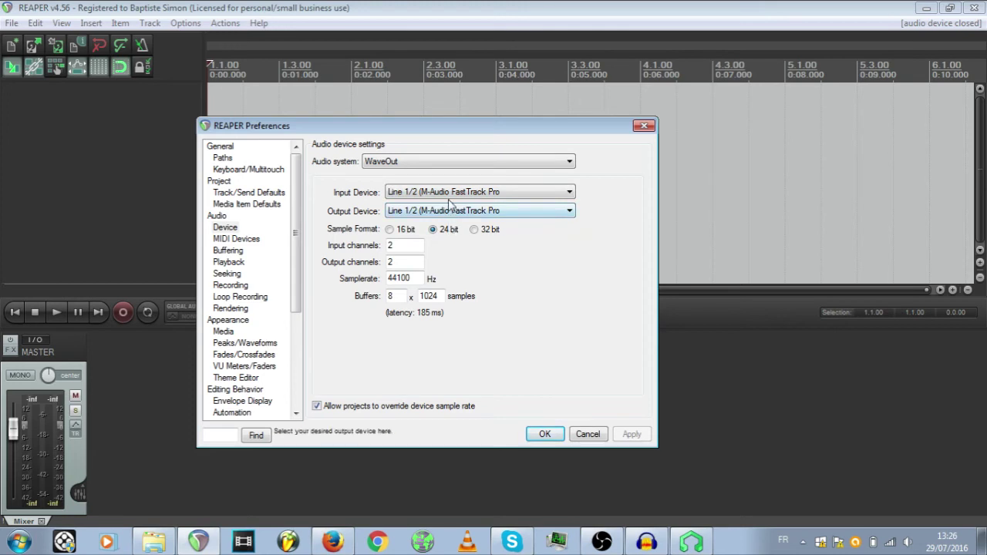
{"action": "left_click", "coordinate": [454, 194]}
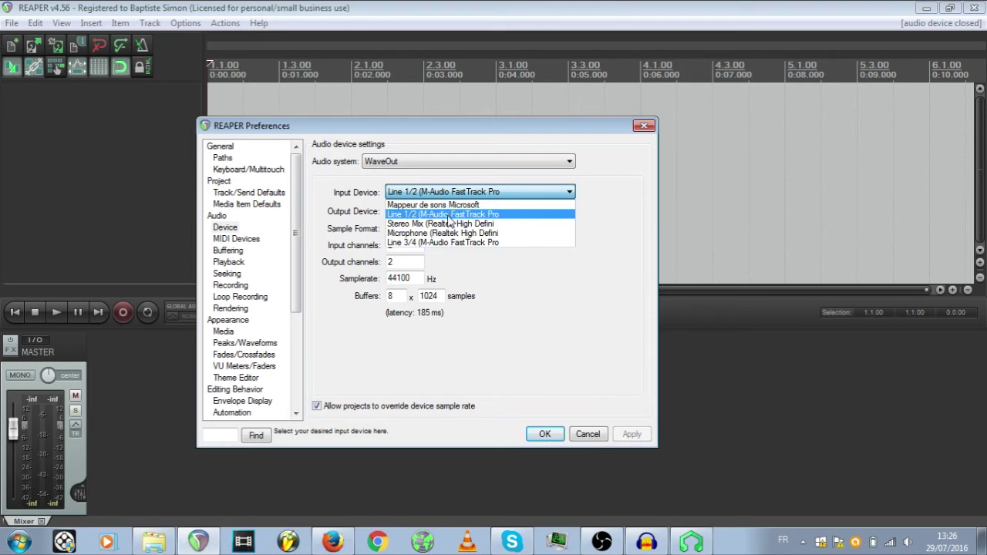
{"action": "left_click", "coordinate": [450, 220]}
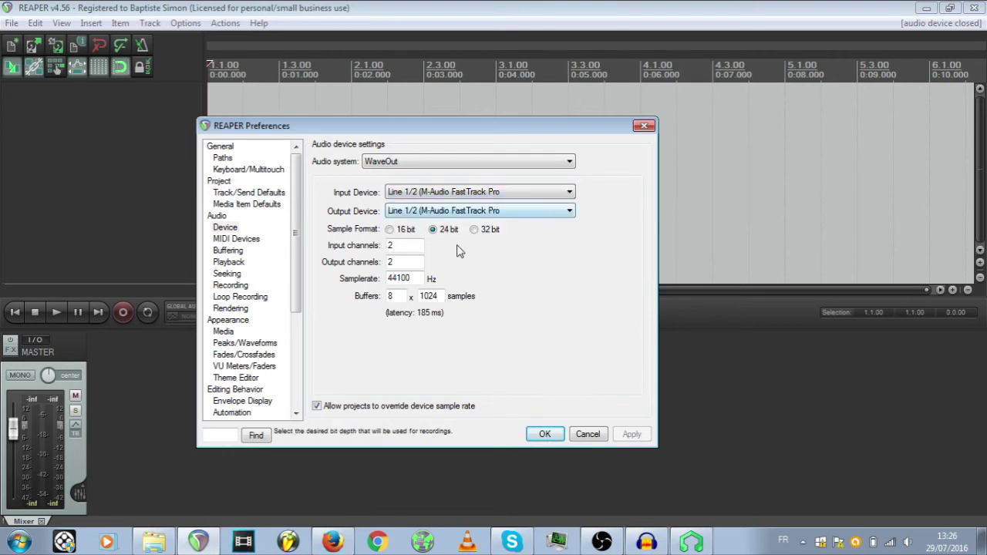
{"action": "left_click", "coordinate": [544, 435]}
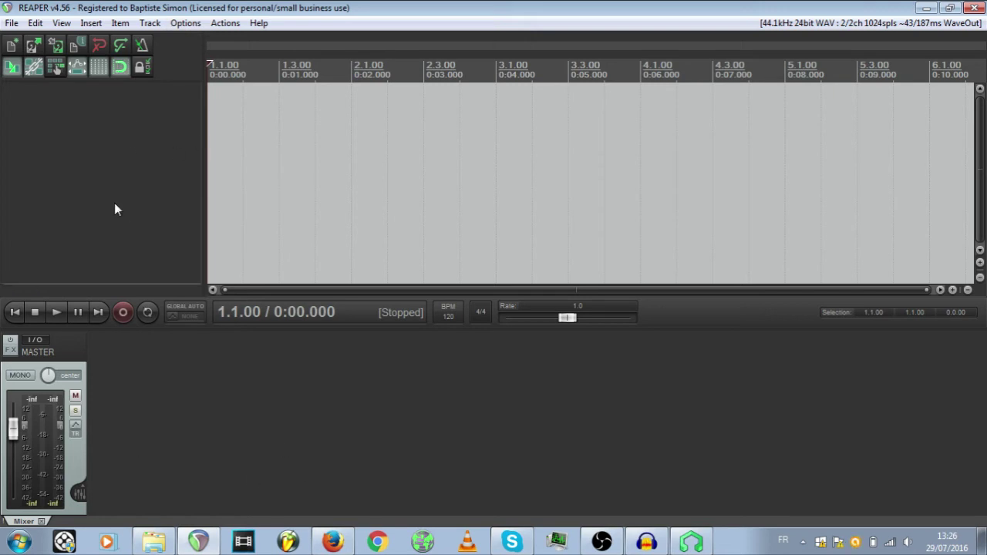
Insert a click source at the start of the project and play it back briefly
{"action": "left_click", "coordinate": [20, 386]}
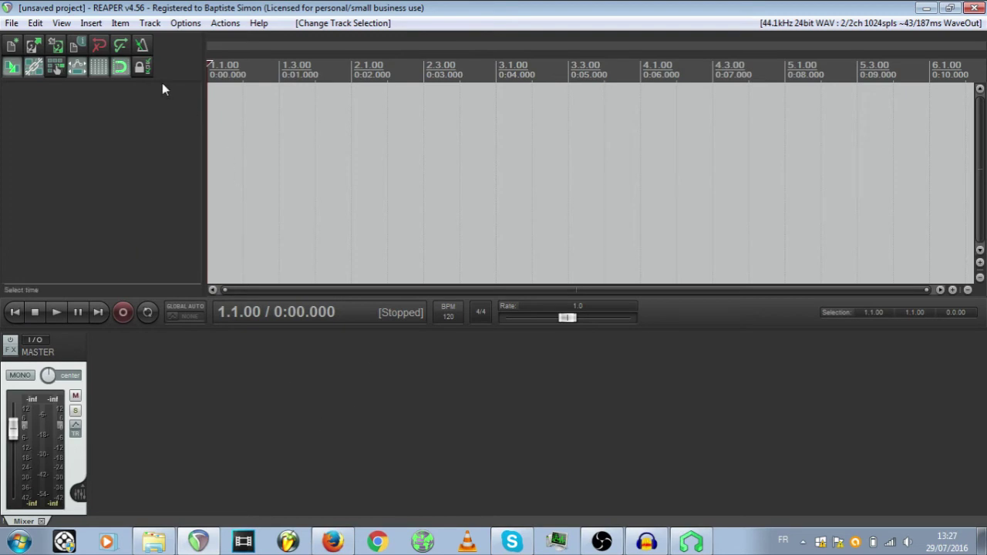
{"action": "left_click", "coordinate": [92, 24]}
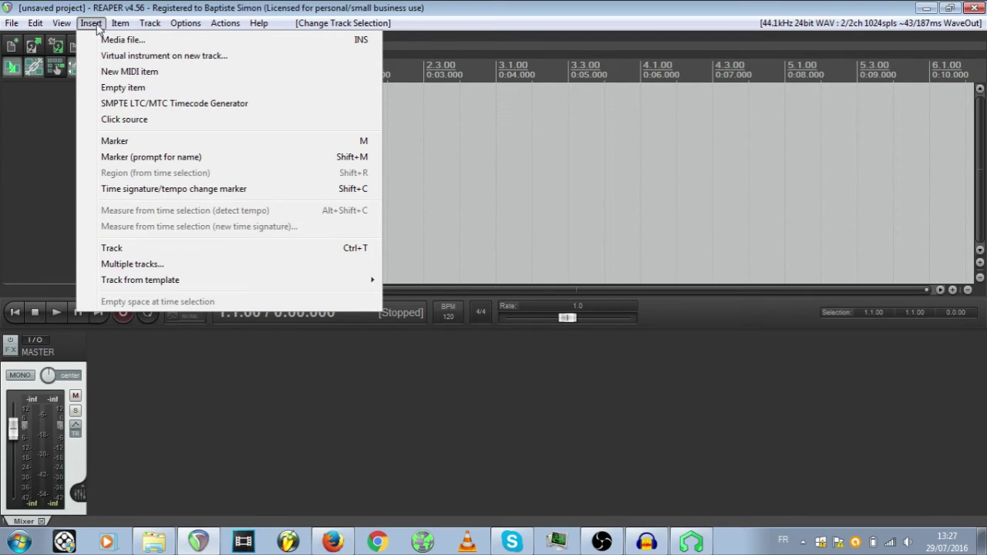
{"action": "left_click", "coordinate": [139, 121]}
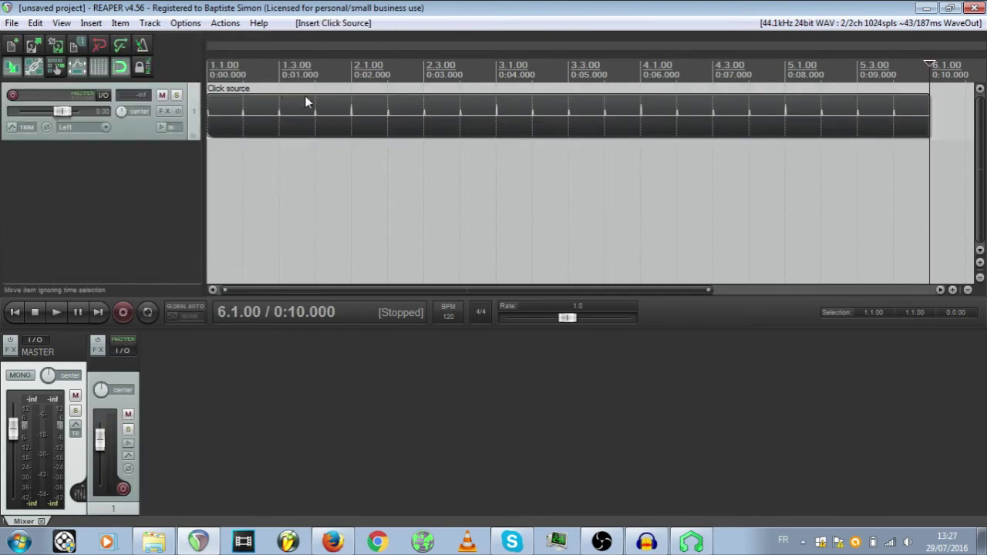
{"action": "left_click", "coordinate": [217, 114]}
{"action": "key", "text": "space"}
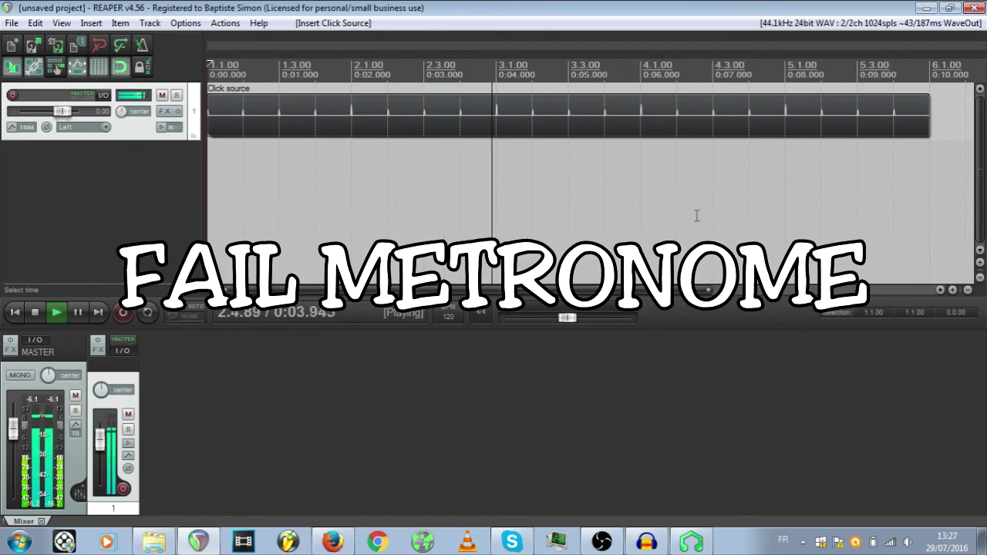
{"action": "key", "text": "space"}
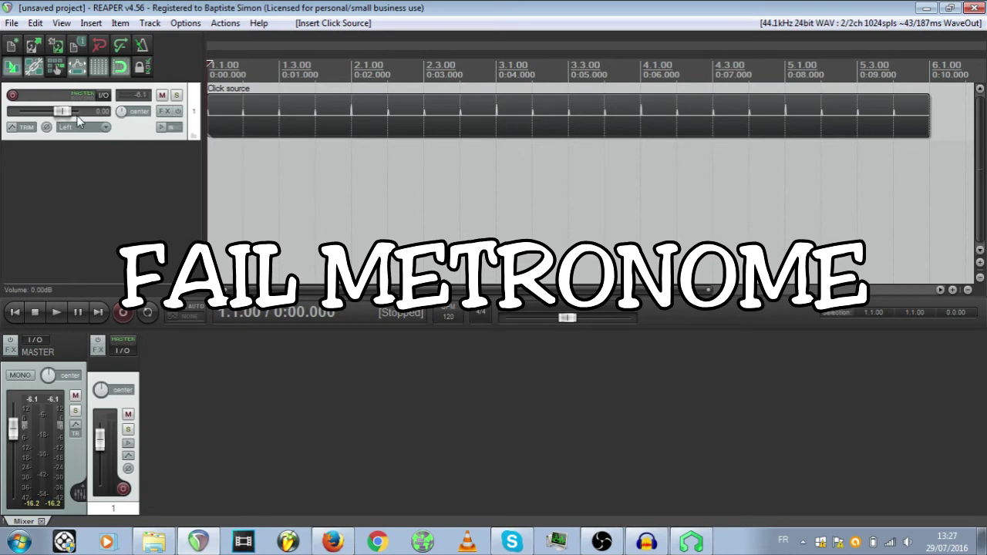
Set the project tempo to 130 BPM and play the click source
{"action": "left_click", "coordinate": [445, 316]}
{"action": "type", "text": "130"}
{"action": "key", "text": "Return"}
{"action": "key", "text": "space"}
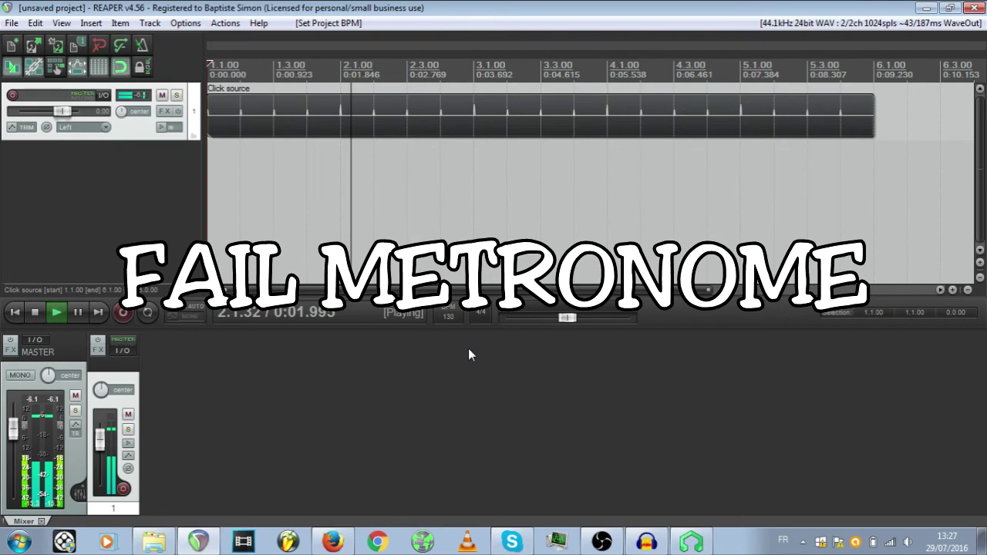
{"action": "key", "text": "space"}
Set the project tempo to 190 BPM and listen to the faster click
{"action": "left_click", "coordinate": [448, 317]}
{"action": "type", "text": "190"}
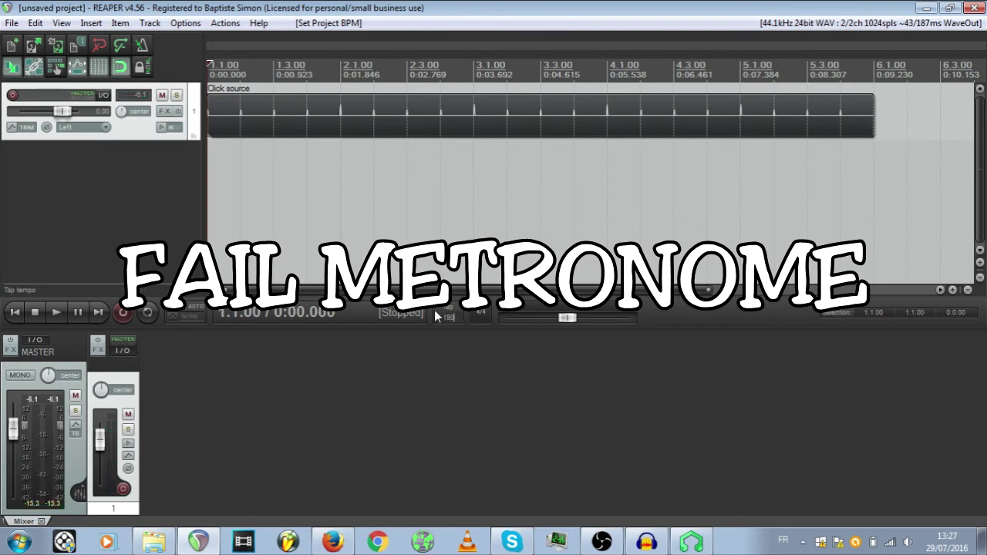
{"action": "key", "text": "Return"}
{"action": "key", "text": "space"}
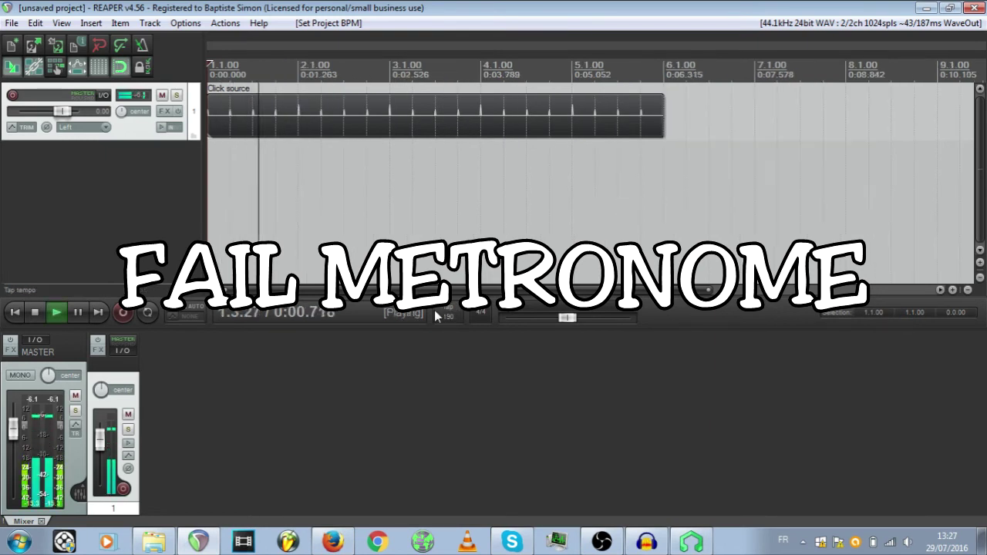
{"action": "key", "text": "space"}
{"action": "left_click", "coordinate": [448, 316]}
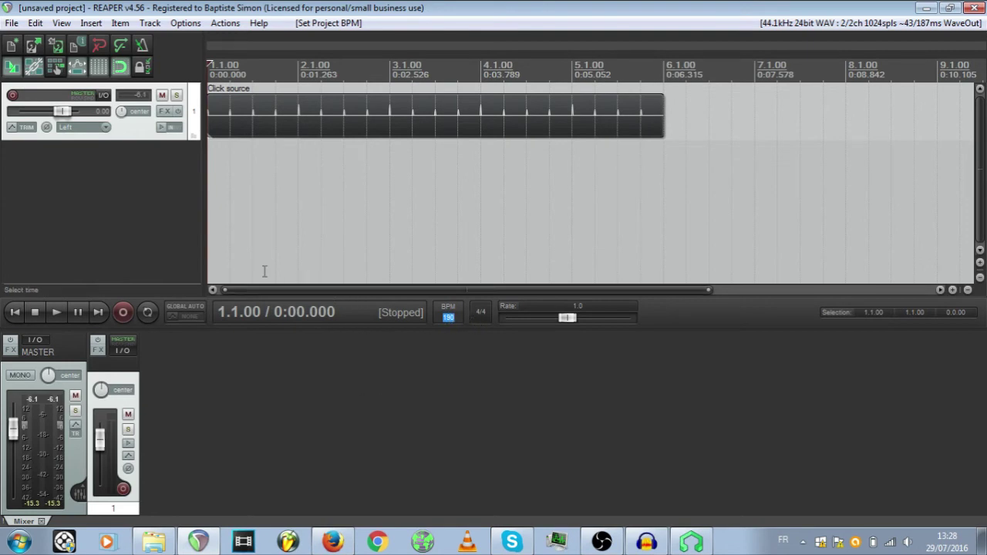
Insert a new track below the click track and arm it for recording
{"action": "right_click", "coordinate": [147, 205]}
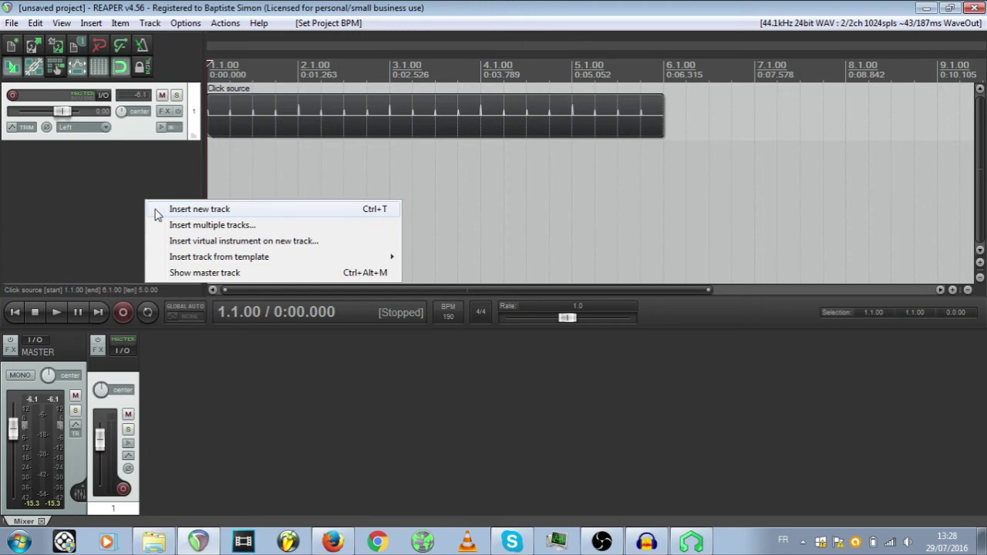
{"action": "left_click", "coordinate": [173, 211]}
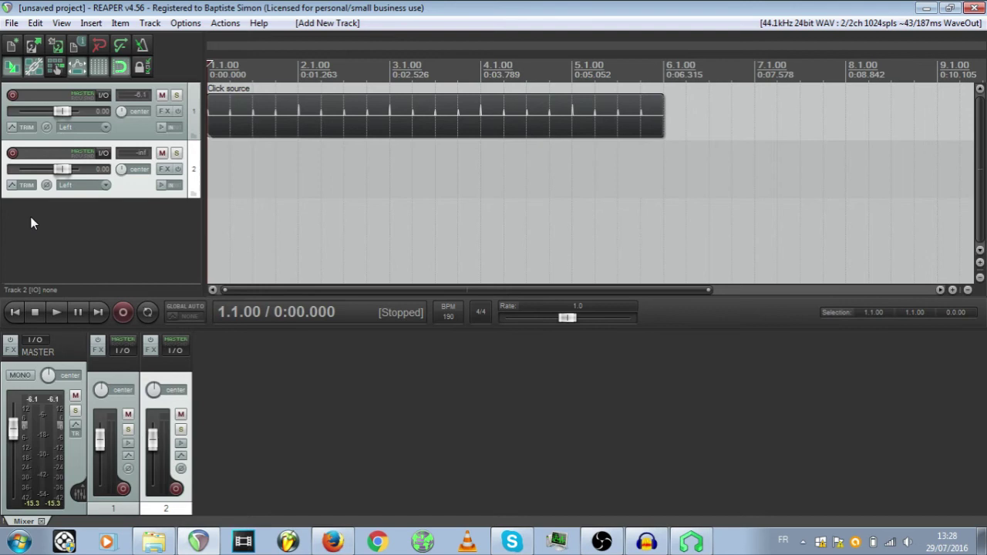
{"action": "left_click", "coordinate": [12, 153]}
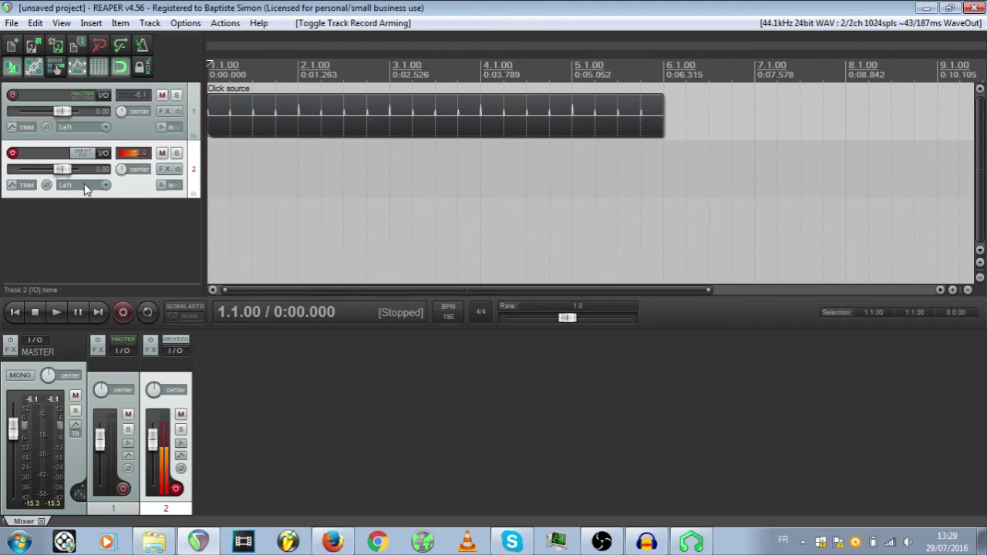
Try to start recording with the second track disarmed, and re-arm the track
{"action": "left_click", "coordinate": [13, 153]}
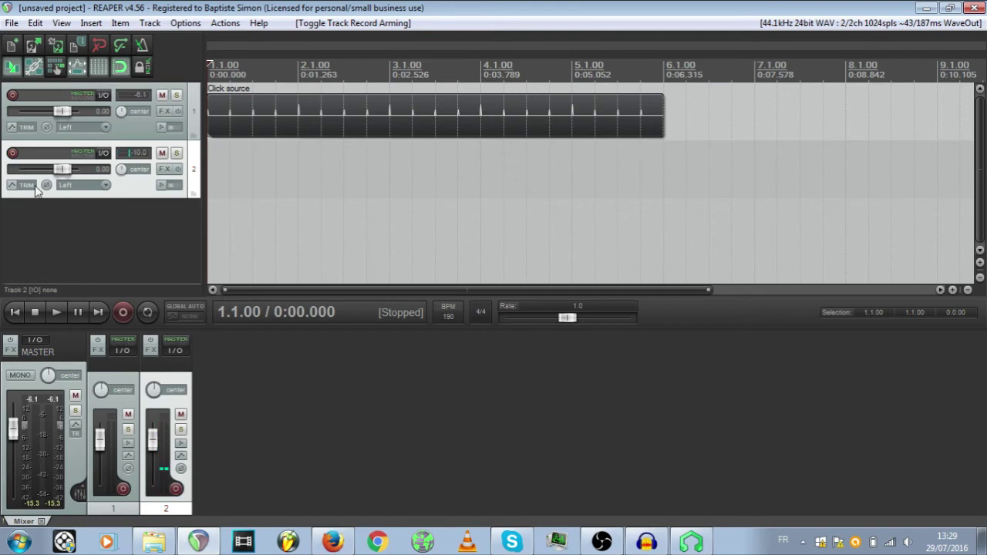
{"action": "left_click", "coordinate": [124, 312]}
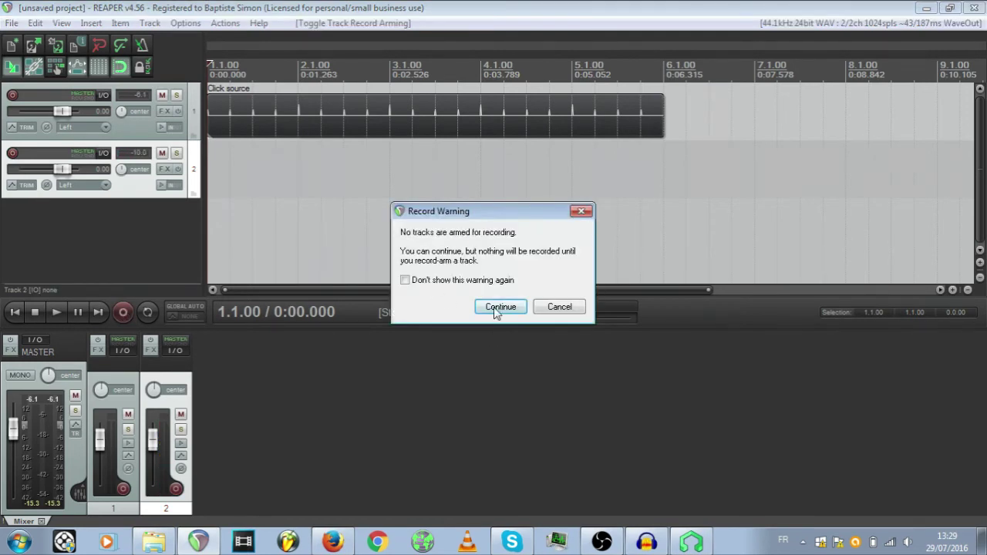
{"action": "left_click", "coordinate": [561, 307]}
{"action": "left_click", "coordinate": [12, 153]}
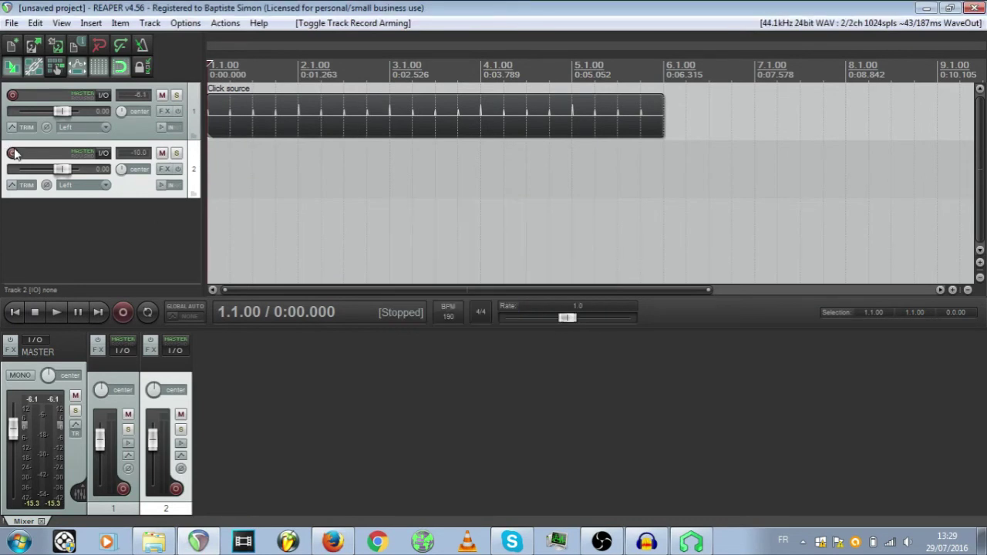
Record a take about 4 seconds long on the second track over the click source
{"action": "left_click", "coordinate": [124, 311]}
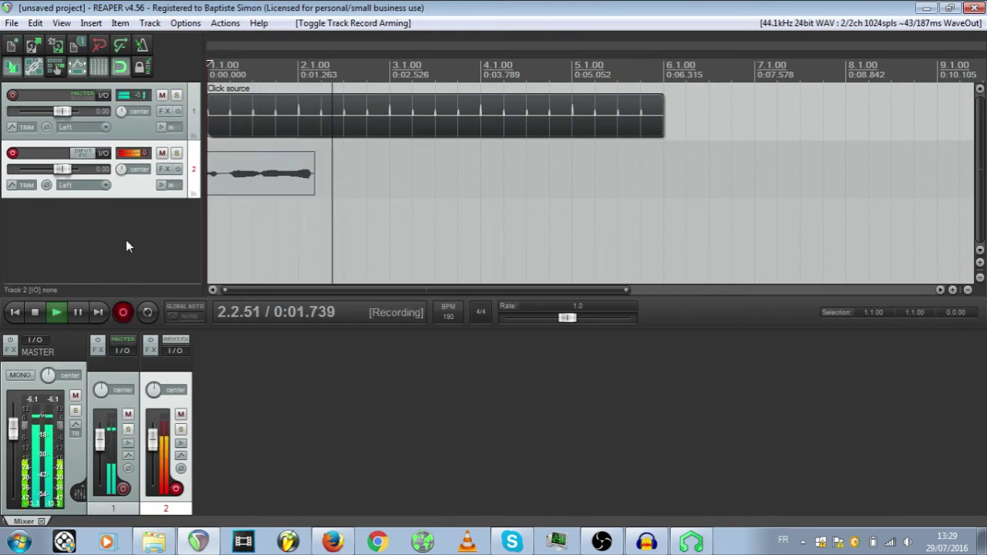
{"action": "left_click", "coordinate": [125, 311]}
{"action": "key", "text": "space"}
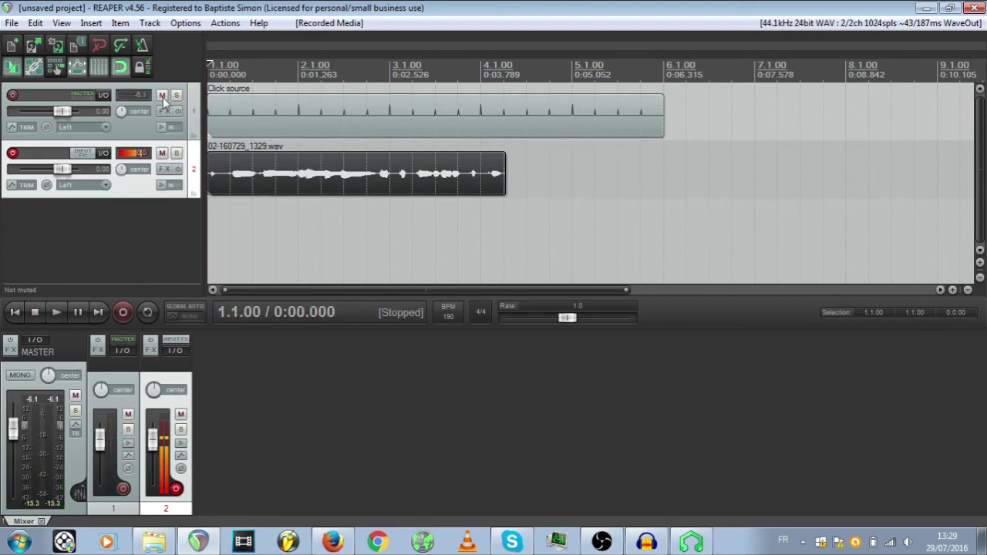
Mute the click track and play back the take recorded on the second track
{"action": "left_click", "coordinate": [162, 95]}
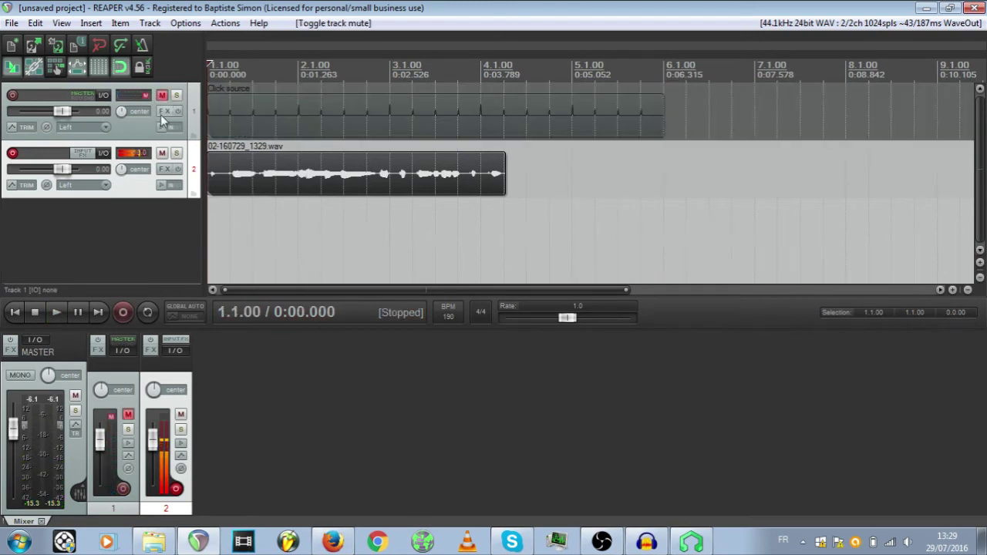
{"action": "key", "text": "space"}
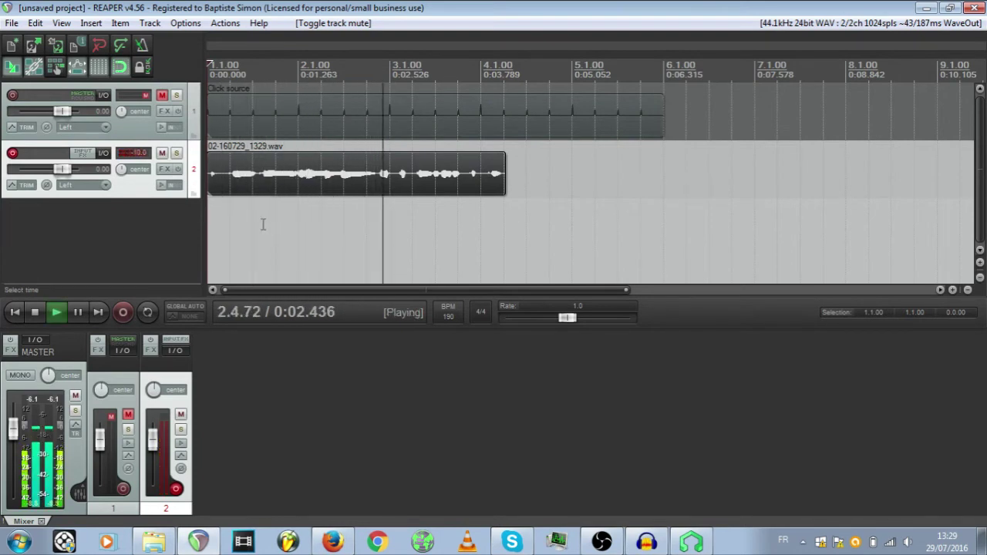
{"action": "key", "text": "space"}
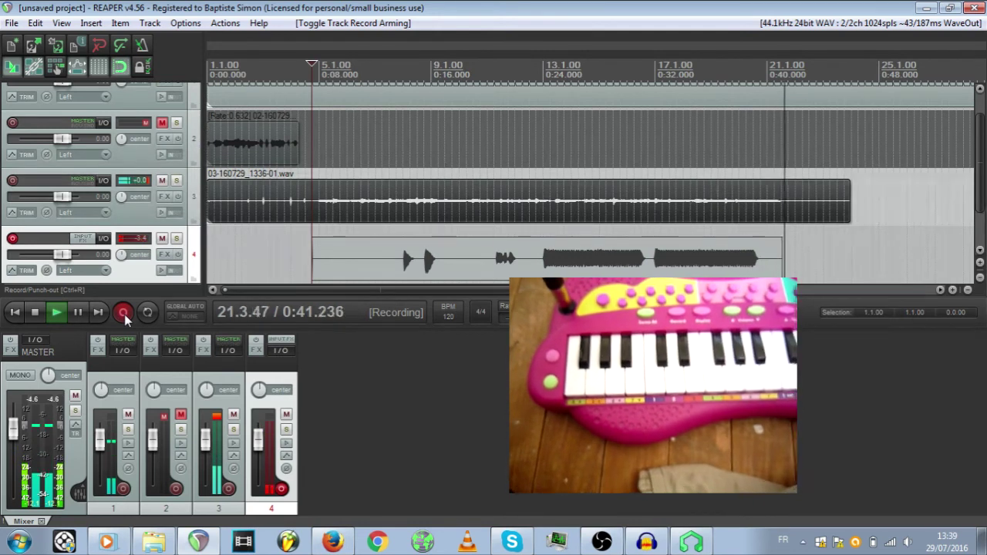
Finish recording the keyboard take on the fourth track and disarm that track
{"action": "left_click", "coordinate": [123, 313]}
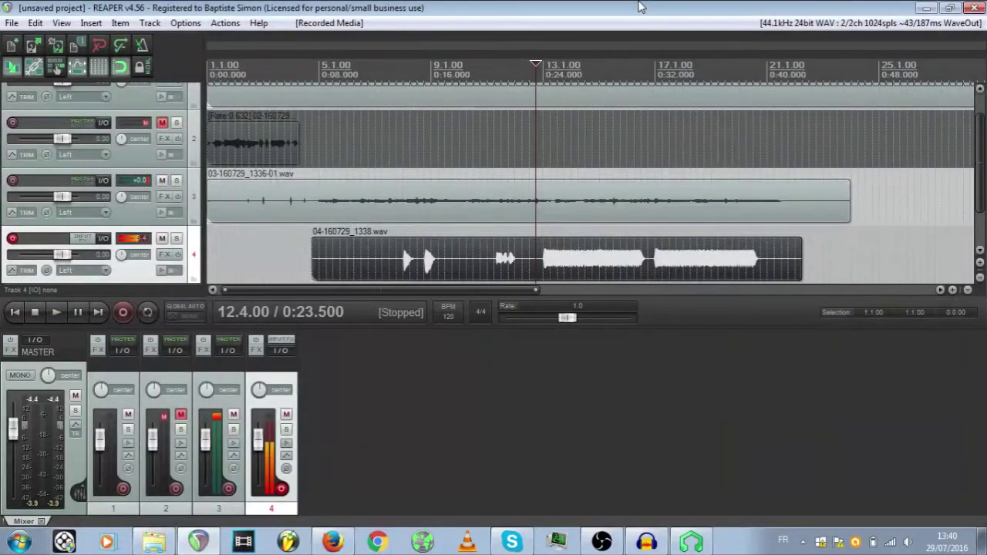
{"action": "left_click", "coordinate": [282, 490]}
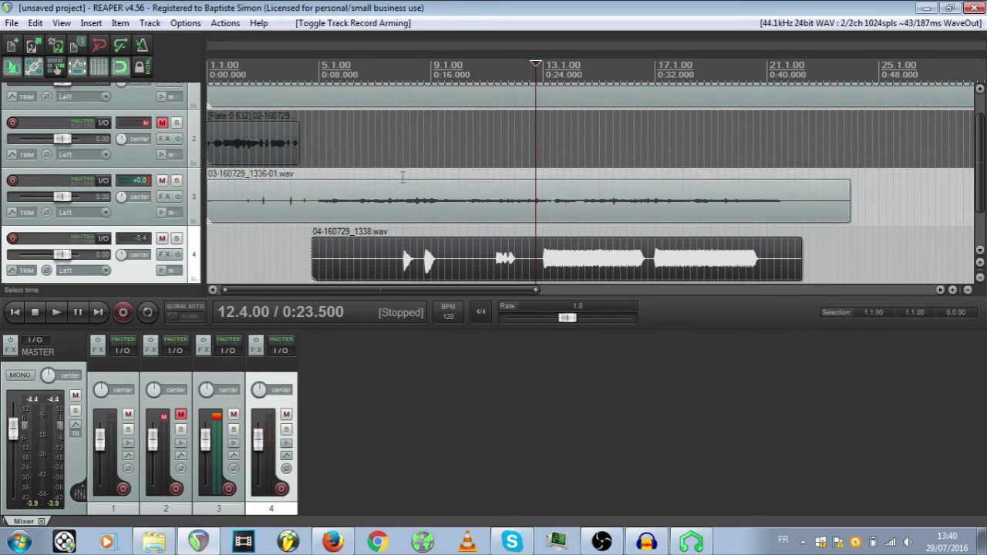
Solo the third track and listen to its recording from the 15-second position
{"action": "left_click", "coordinate": [417, 199]}
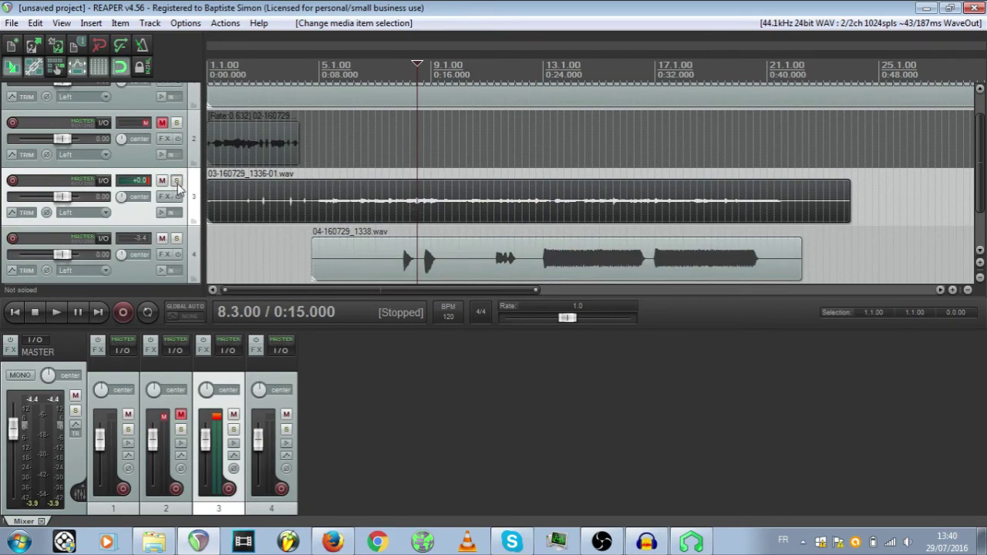
{"action": "left_click", "coordinate": [176, 182]}
{"action": "key", "text": "space"}
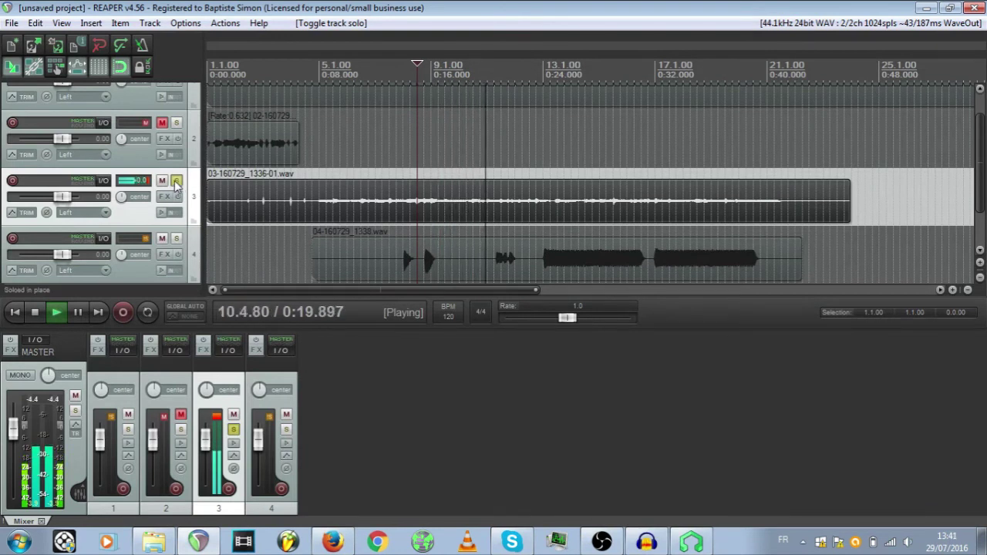
{"action": "key", "text": "space"}
Normalize the recorded item on the third track
{"action": "right_click", "coordinate": [424, 199]}
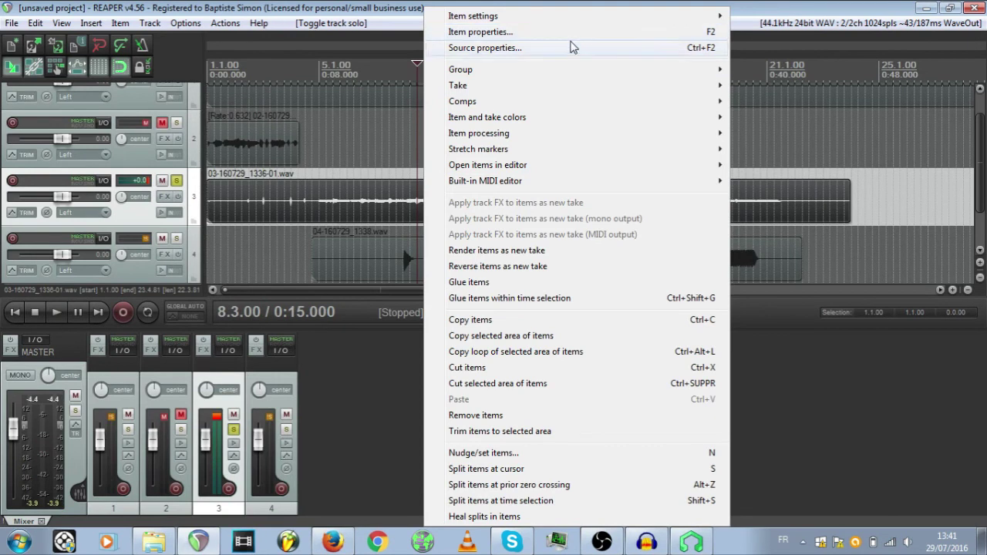
{"action": "mouse_move", "coordinate": [650, 16]}
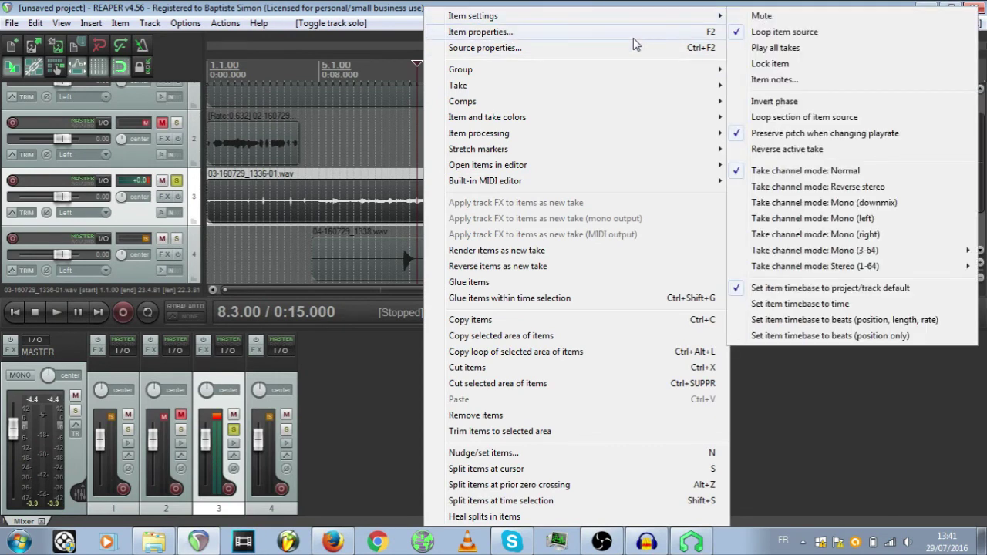
{"action": "mouse_move", "coordinate": [668, 141]}
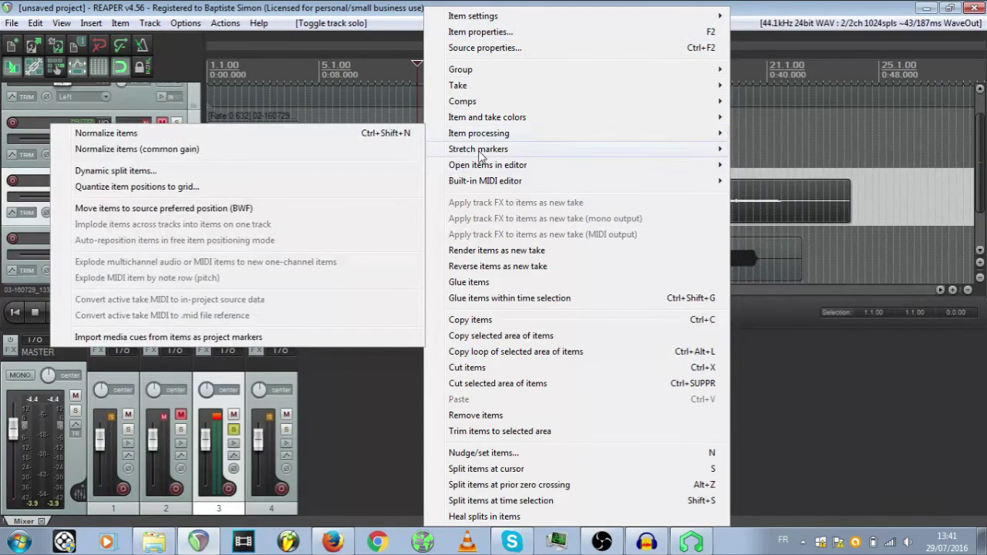
{"action": "left_click", "coordinate": [390, 139]}
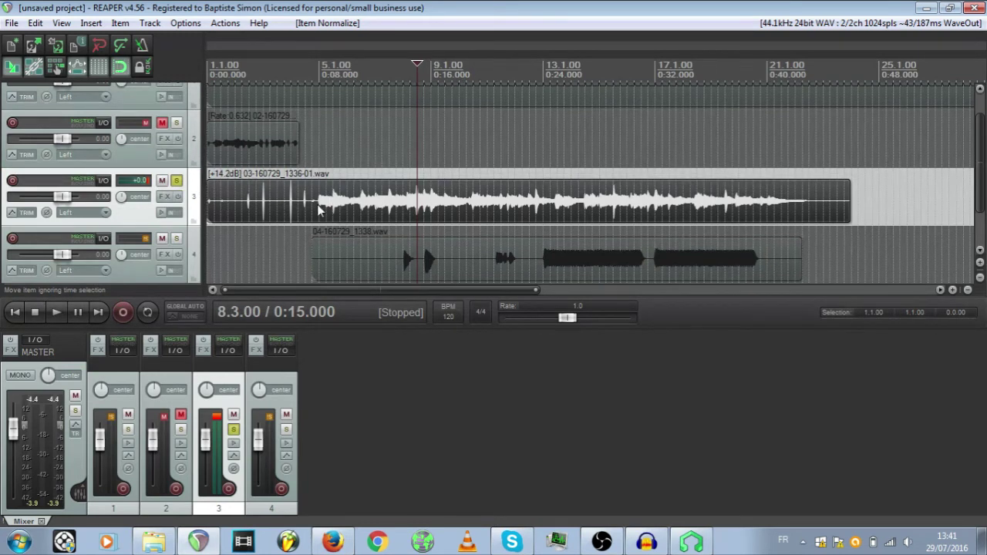
{"action": "right_click", "coordinate": [441, 201]}
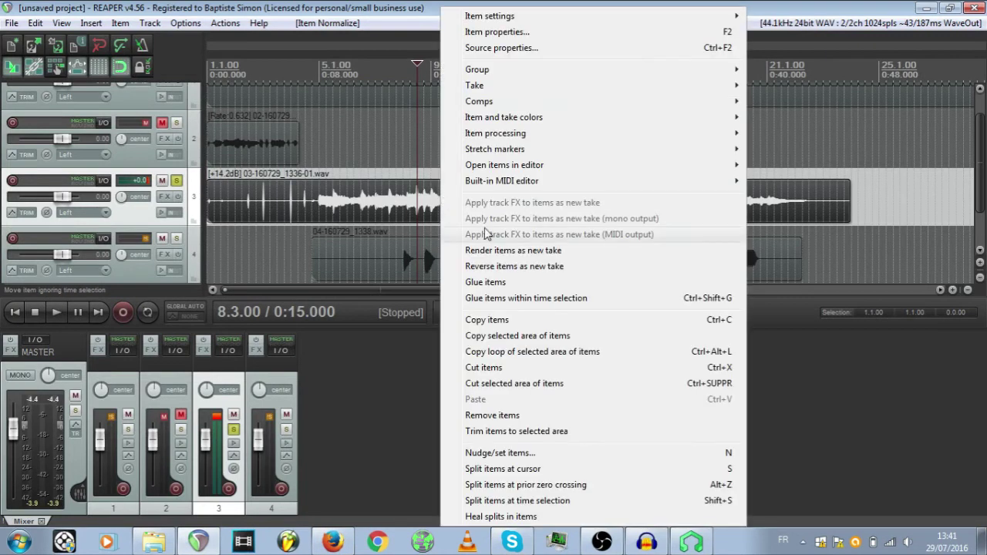
{"action": "mouse_move", "coordinate": [657, 143]}
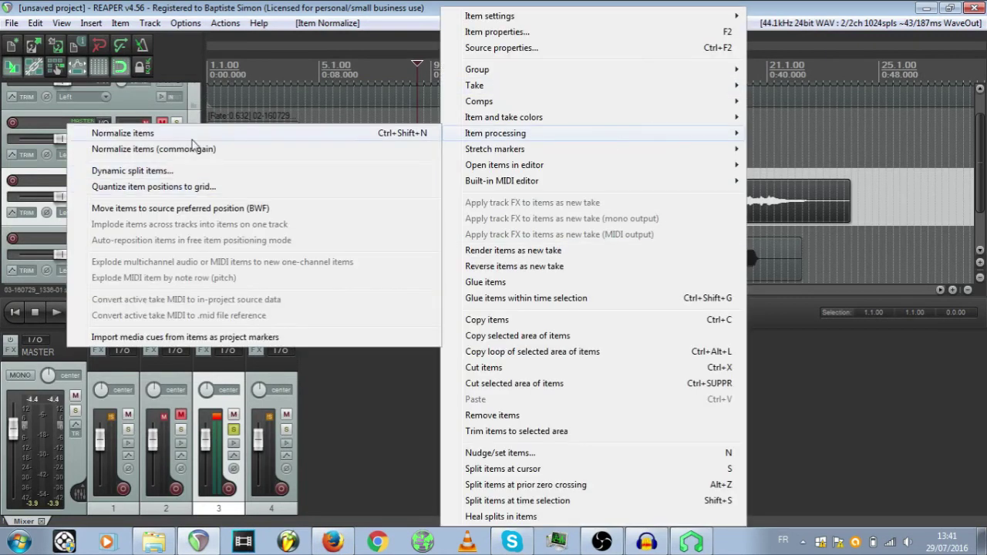
{"action": "left_click", "coordinate": [429, 6]}
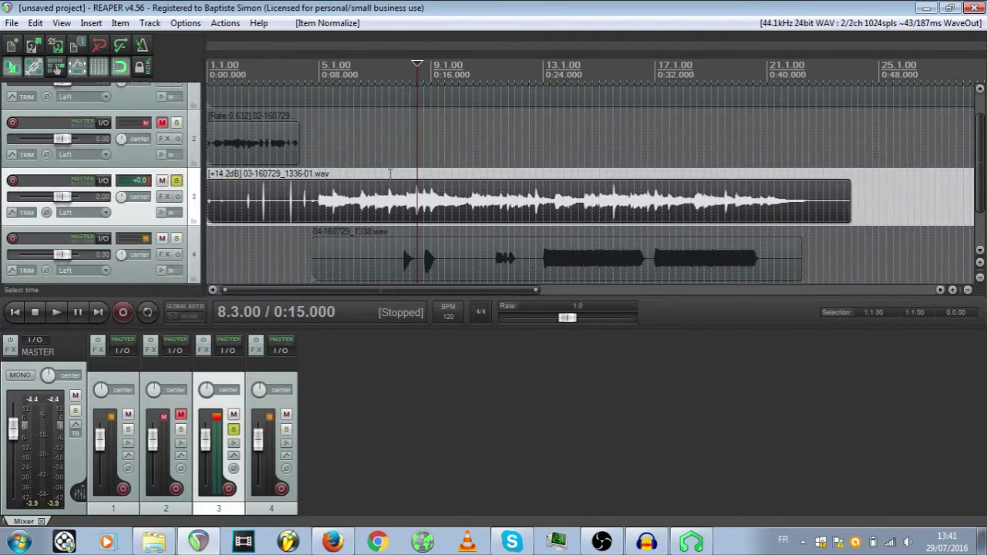
Normalize the keyboard recording on the fourth track
{"action": "left_click", "coordinate": [483, 274]}
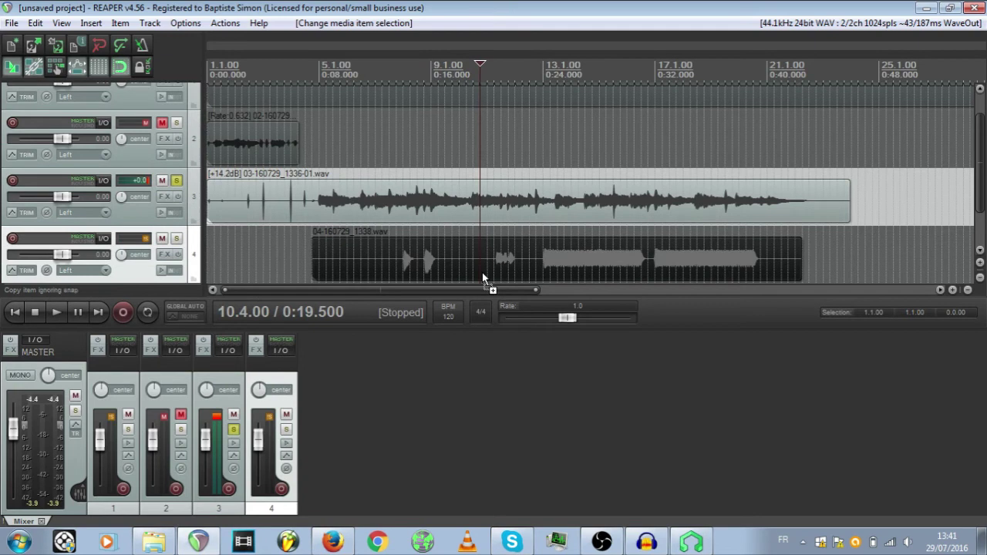
{"action": "key", "text": "ctrl+shift+n"}
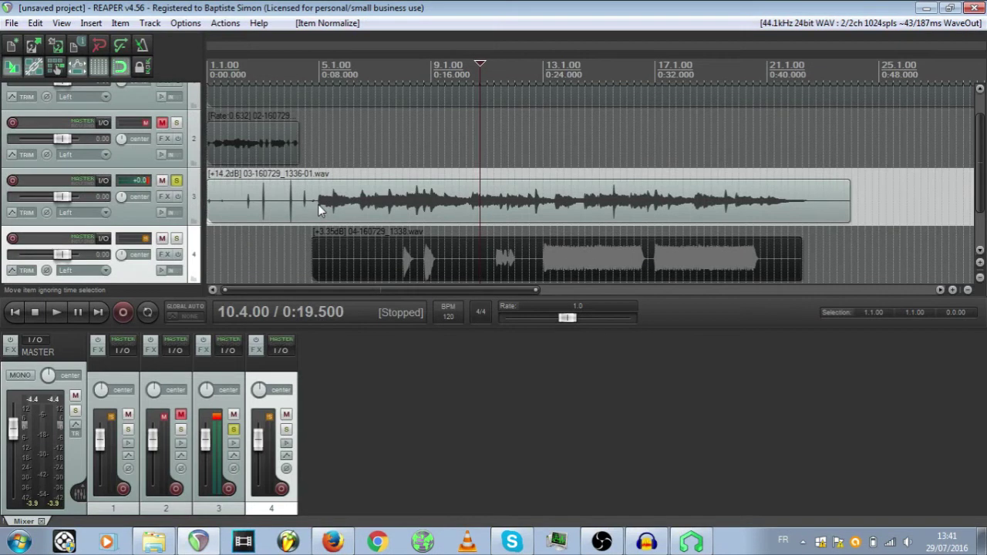
Play the soloed third track from 5.5 seconds, and again from the 8-second position
{"action": "left_click", "coordinate": [291, 219]}
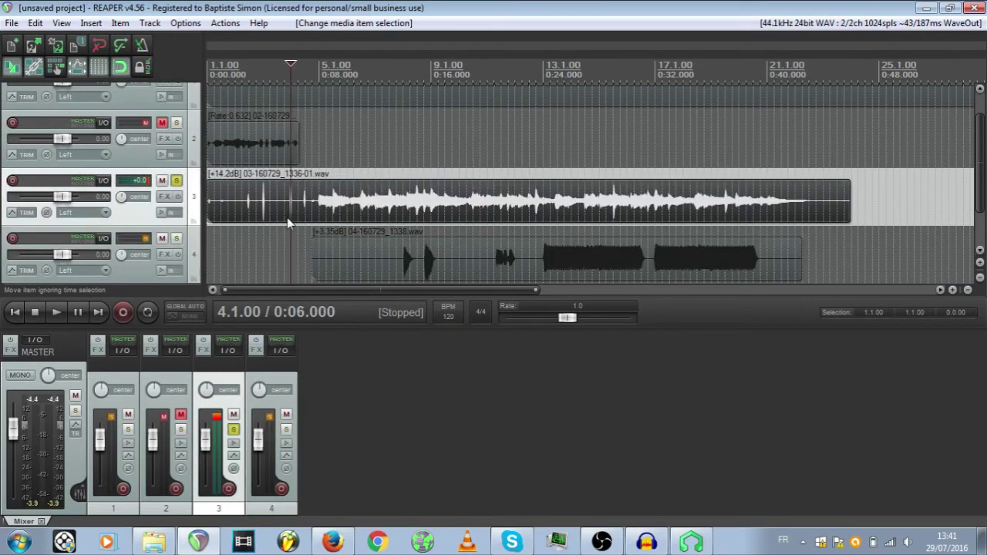
{"action": "left_click", "coordinate": [284, 216]}
{"action": "key", "text": "space"}
{"action": "key", "text": "space"}
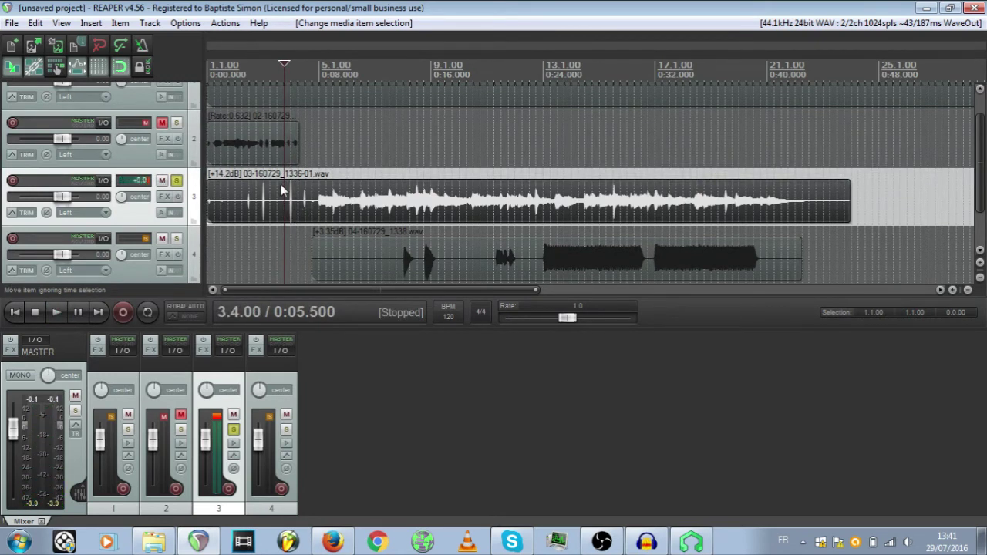
{"action": "left_click", "coordinate": [319, 205]}
{"action": "key", "text": "space"}
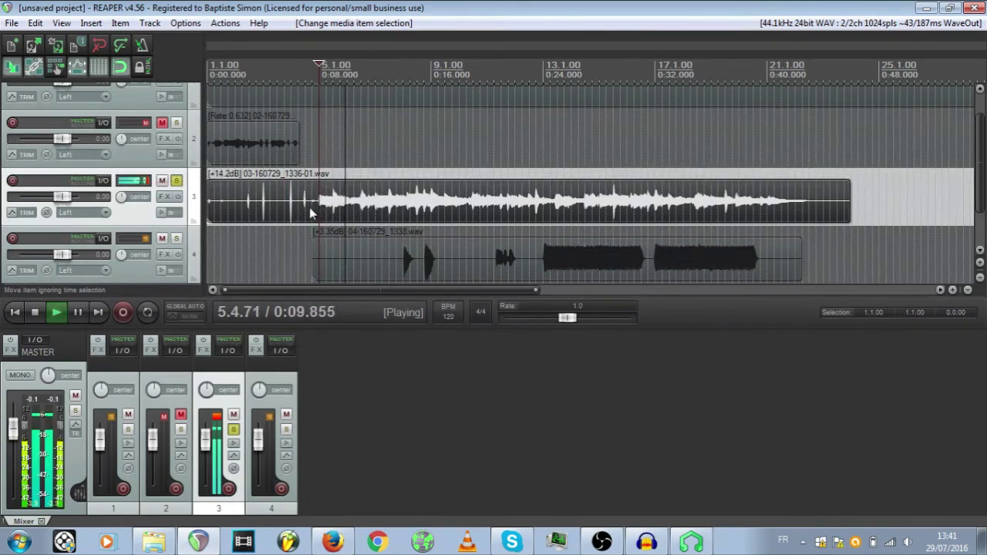
Turn off solo on the third track and mute the click track during playback
{"action": "left_click", "coordinate": [233, 431]}
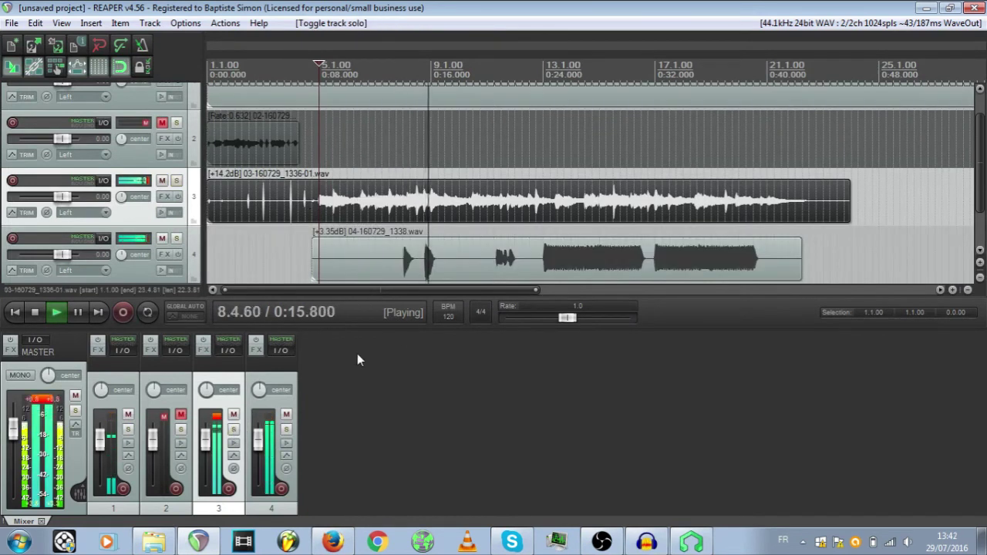
{"action": "left_click", "coordinate": [128, 415]}
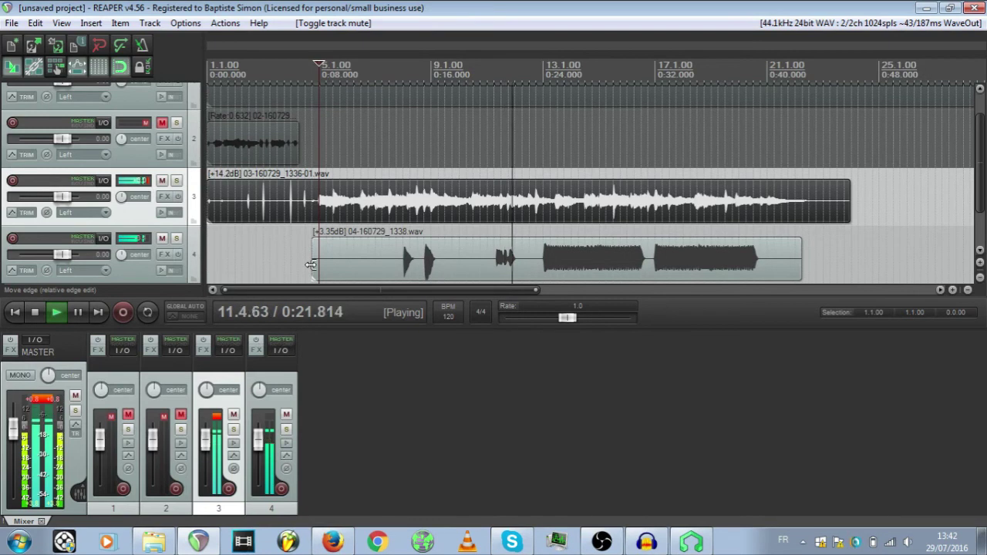
Trim the beginning of the fourth track's recording so it starts at 12.3.00, and stop playback
{"action": "left_click_drag", "start_coordinate": [311, 264], "coordinate": [532, 253]}
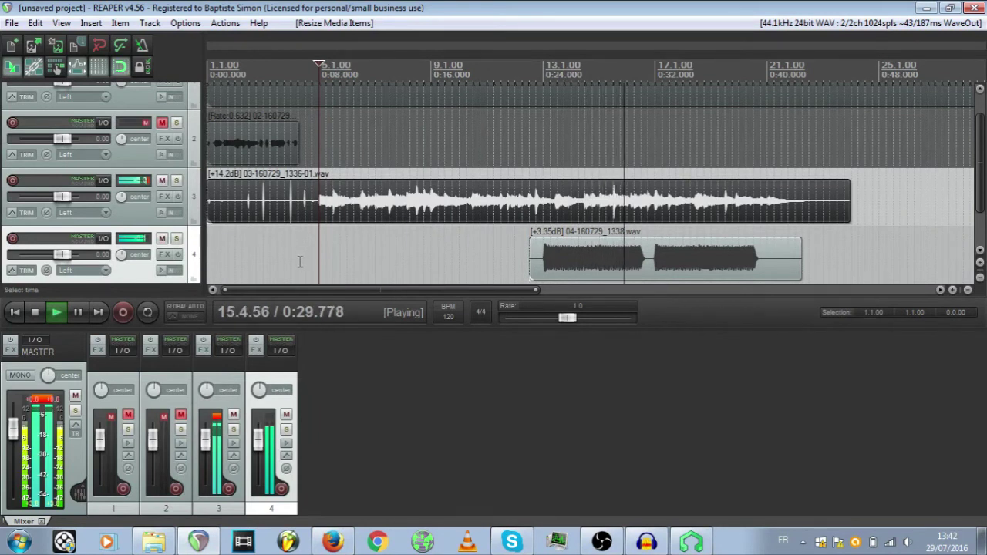
{"action": "left_click", "coordinate": [258, 438]}
{"action": "key", "text": "space"}
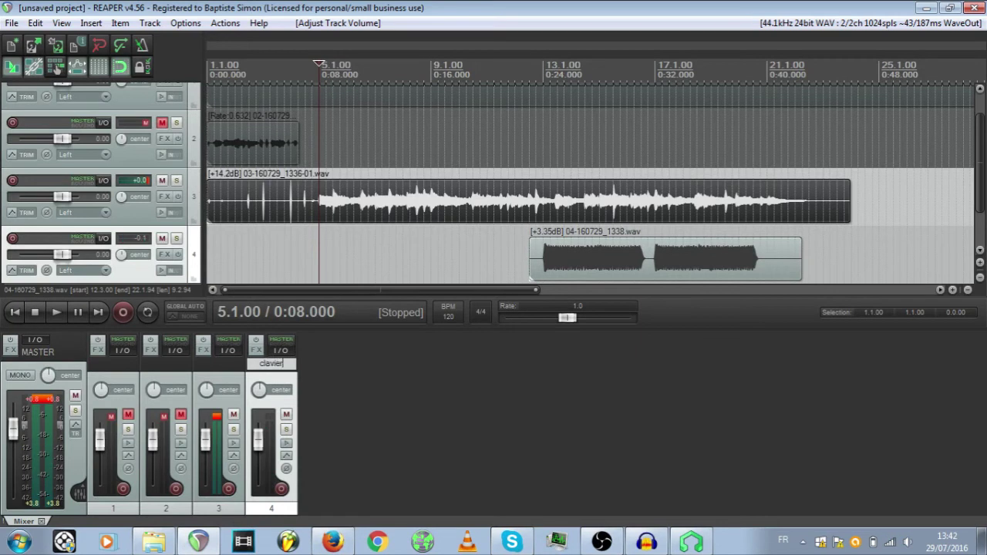
Name the fourth track "clavier" and the third track "gratte"
{"action": "key", "text": "Return"}
{"action": "double_click", "coordinate": [221, 364]}
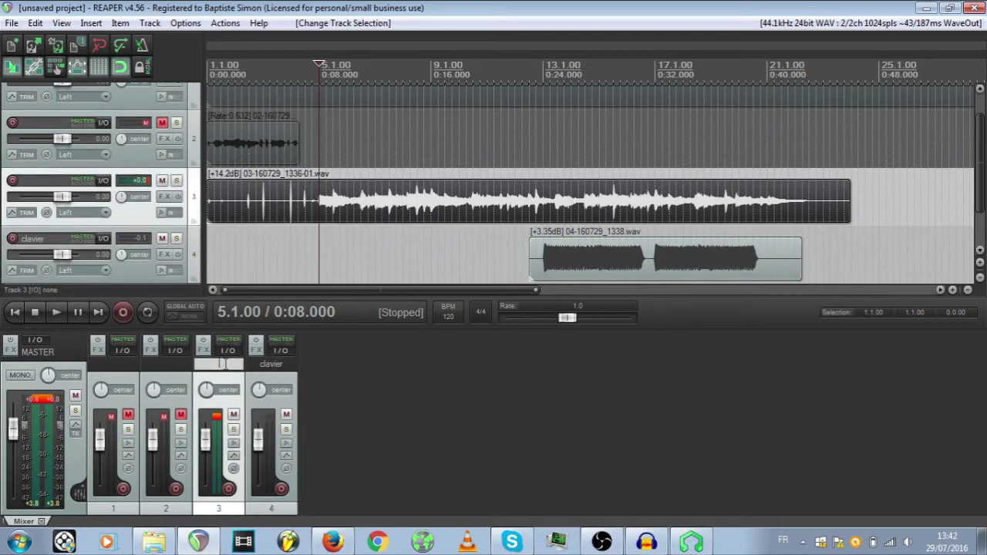
{"action": "type", "text": "gratte"}
{"action": "key", "text": "Return"}
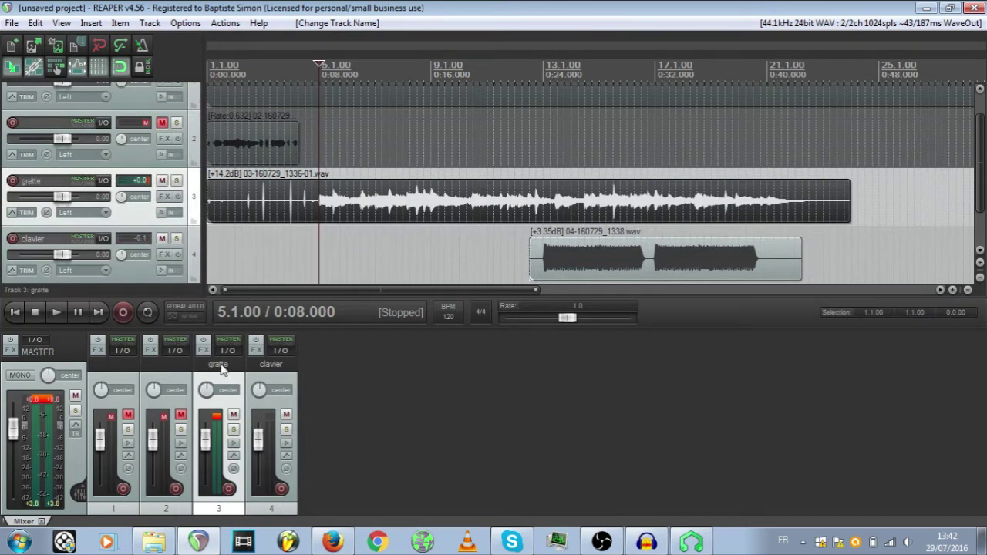
Trim the beginning of the gratte recording to start at about 7.5 seconds and play it briefly from there
{"action": "left_click_drag", "start_coordinate": [209, 206], "coordinate": [311, 205]}
{"action": "left_click", "coordinate": [315, 204]}
{"action": "key", "text": "space"}
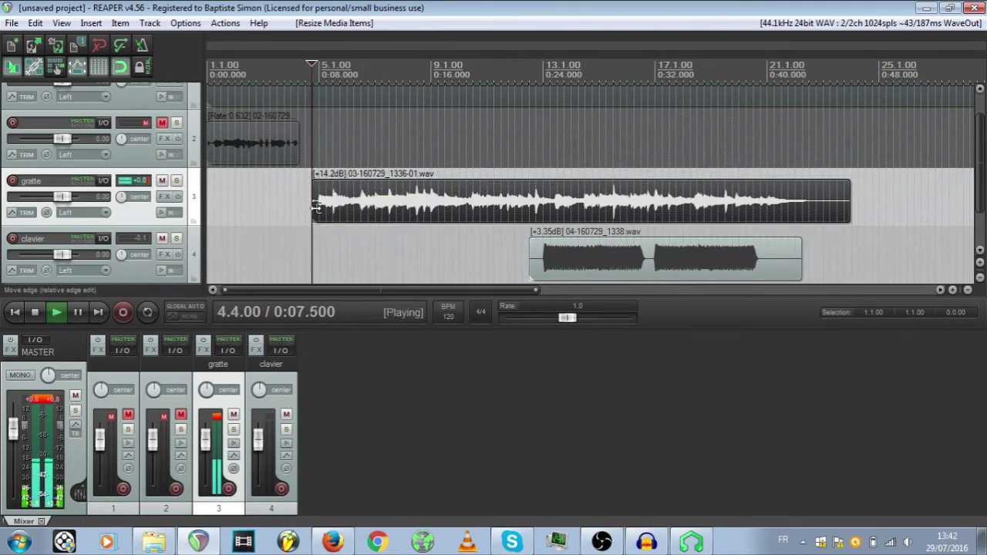
{"action": "key", "text": "space"}
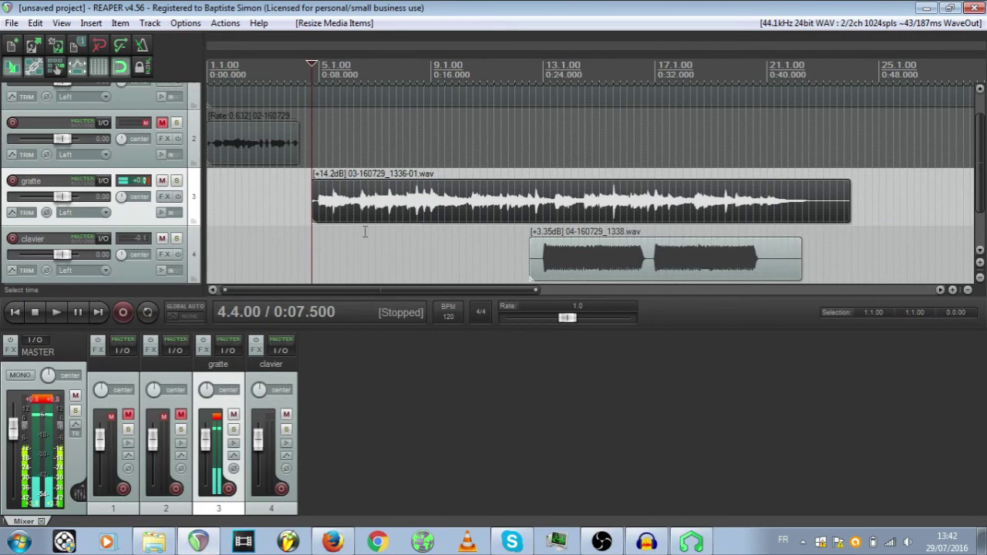
Select the gratte and clavier recordings and move them together so the gratte item starts at the project's beginning
{"action": "left_click", "coordinate": [603, 265]}
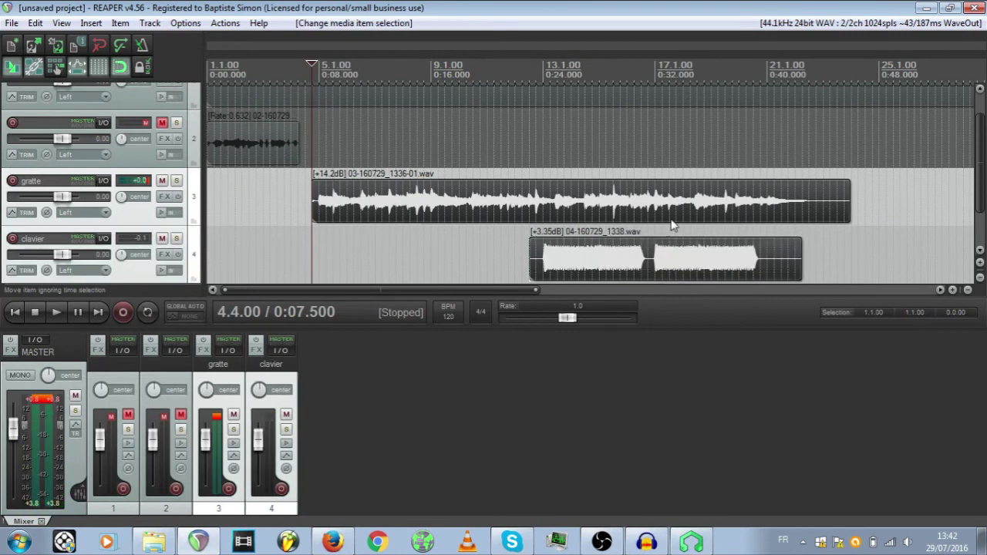
{"action": "left_click", "coordinate": [692, 205]}
{"action": "left_click_drag", "start_coordinate": [689, 204], "coordinate": [680, 208]}
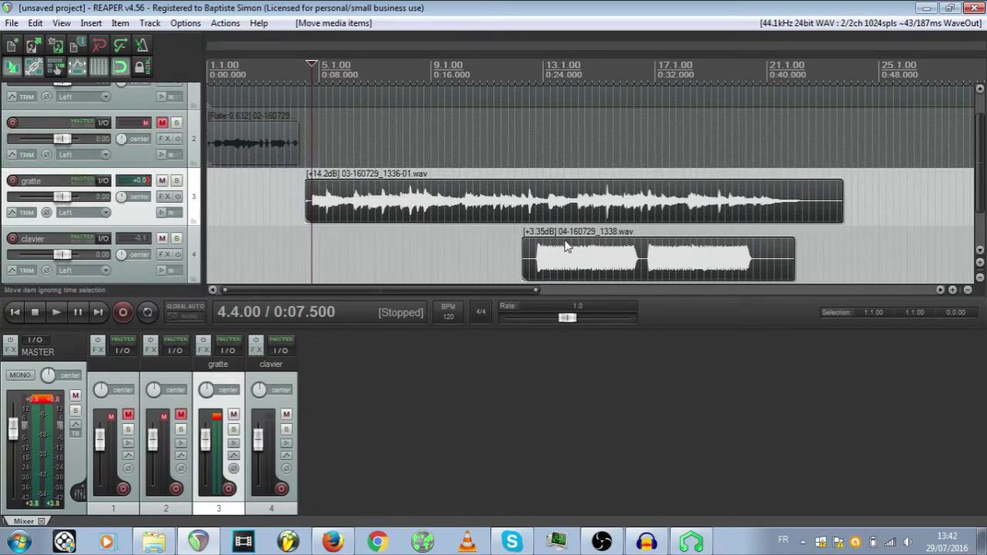
{"action": "left_click_drag", "start_coordinate": [647, 210], "coordinate": [492, 222]}
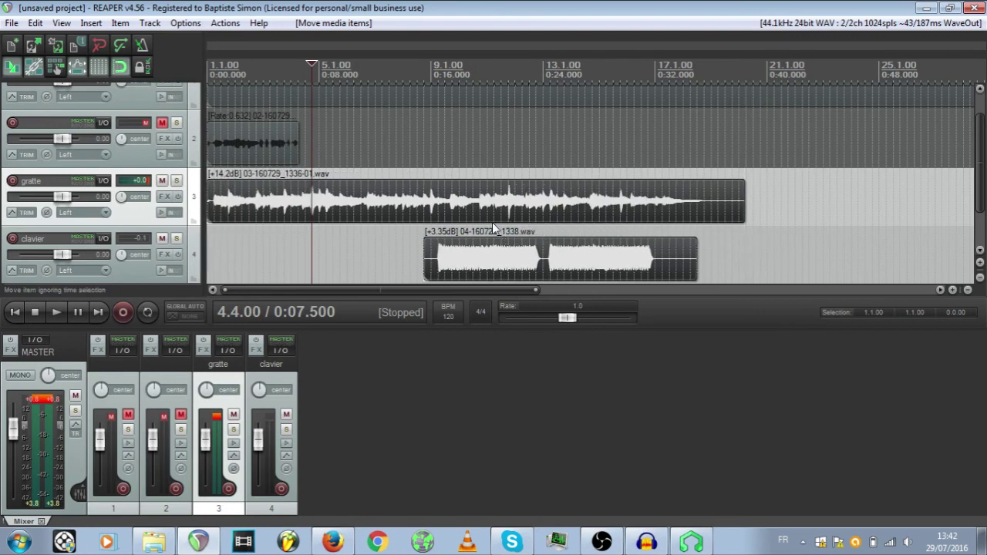
Play the project from the beginning and lower the clavier track's volume to about -9.6 dB
{"action": "left_click", "coordinate": [14, 311]}
{"action": "left_click", "coordinate": [56, 311]}
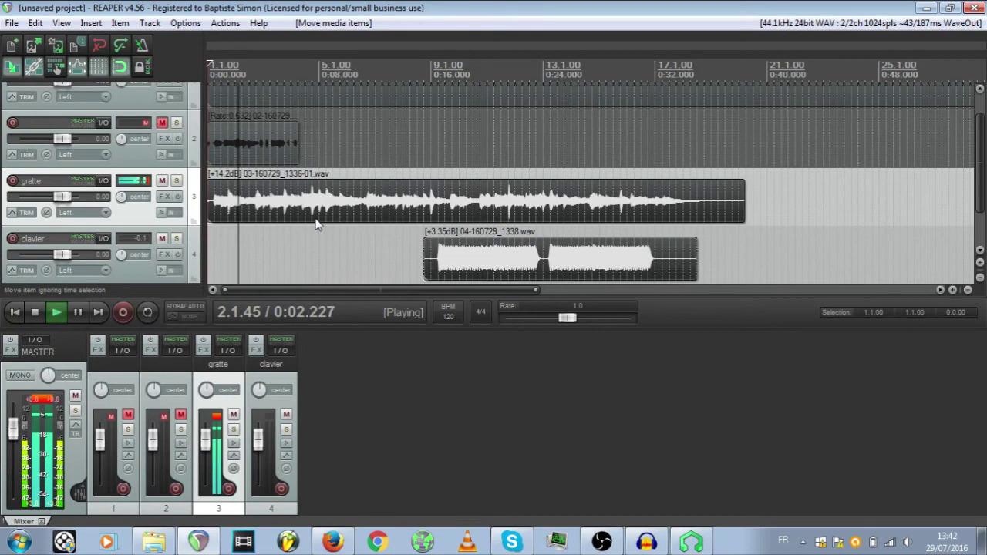
{"action": "left_click", "coordinate": [417, 250]}
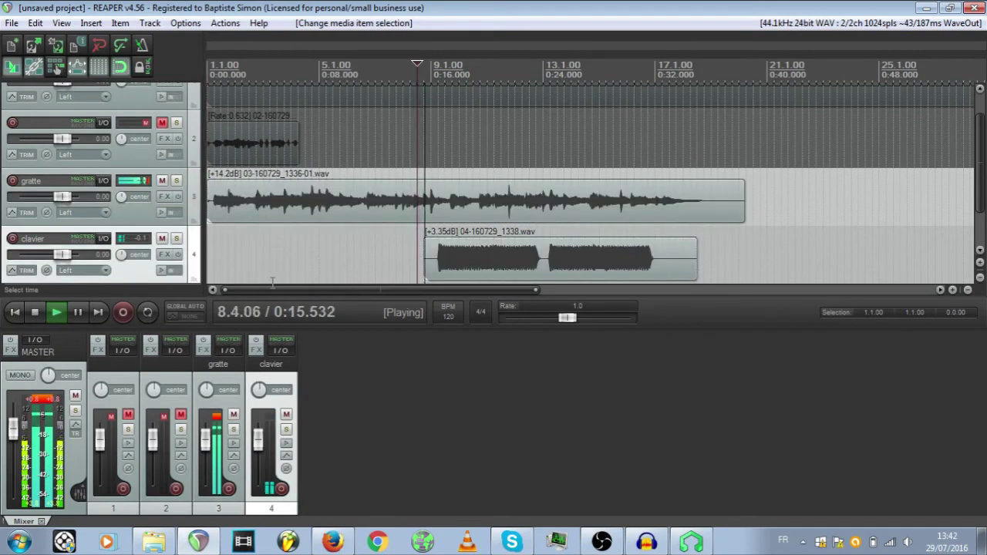
{"action": "left_click_drag", "start_coordinate": [259, 442], "coordinate": [258, 456]}
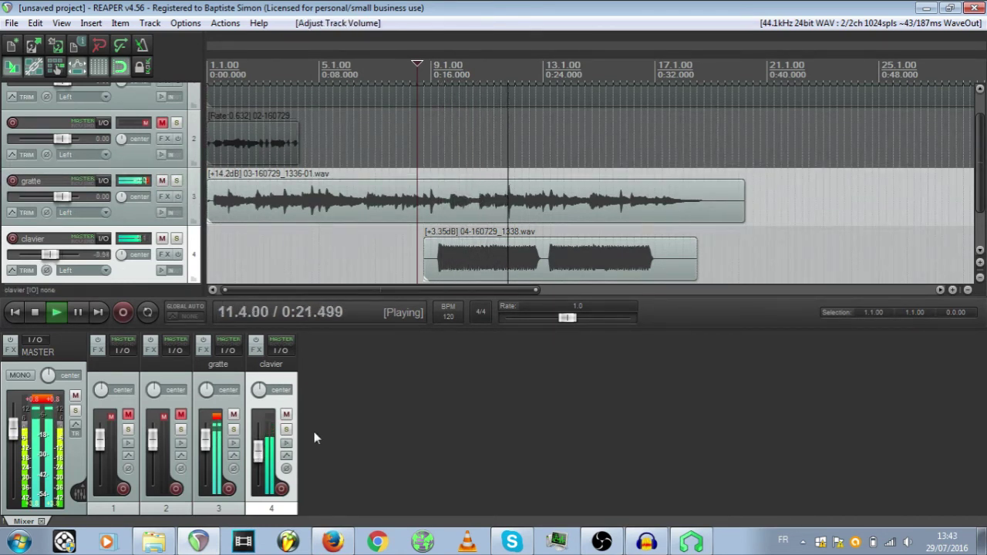
Add a short fade-in and a longer fade-out to both the gratte and clavier recordings
{"action": "left_click_drag", "start_coordinate": [745, 180], "coordinate": [717, 189]}
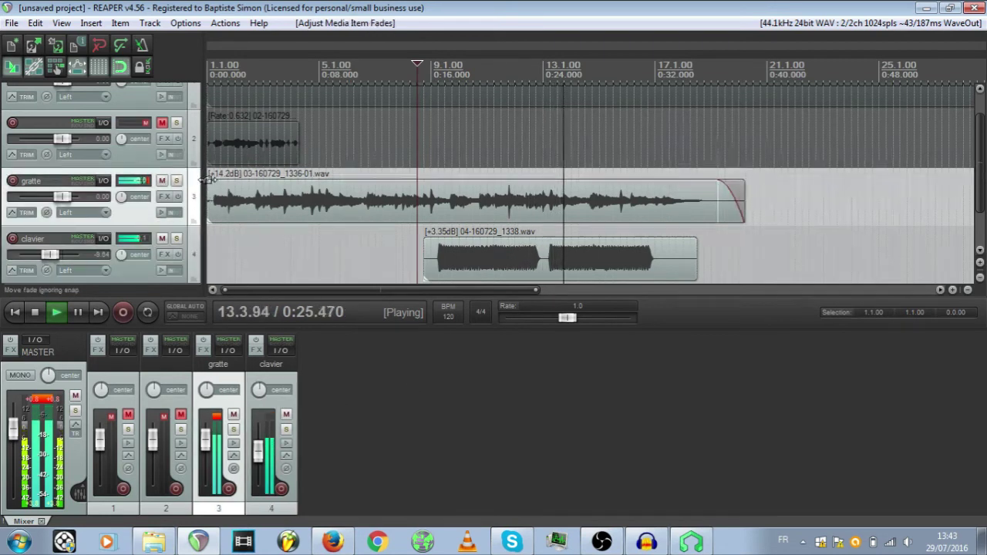
{"action": "left_click_drag", "start_coordinate": [208, 188], "coordinate": [218, 190]}
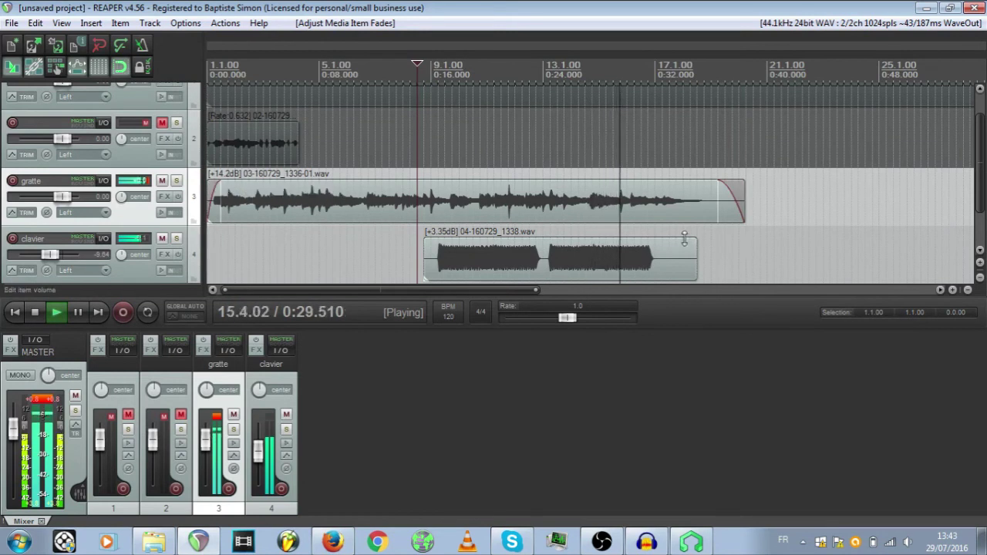
{"action": "left_click_drag", "start_coordinate": [692, 242], "coordinate": [673, 245]}
{"action": "left_click_drag", "start_coordinate": [425, 237], "coordinate": [435, 235]}
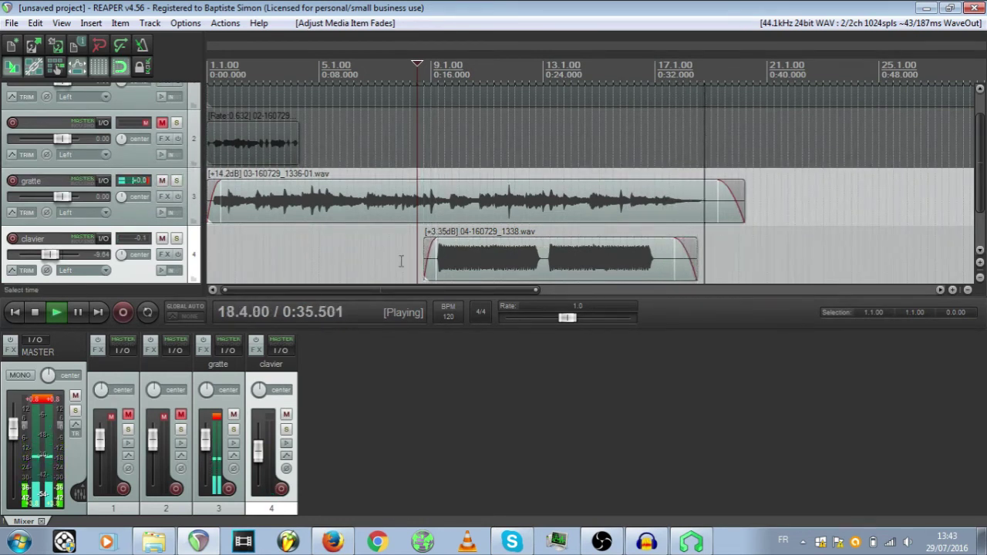
View the available curve shapes for the clavier item's fade-in, dismiss them without choosing one, and stop playback
{"action": "right_click", "coordinate": [432, 245]}
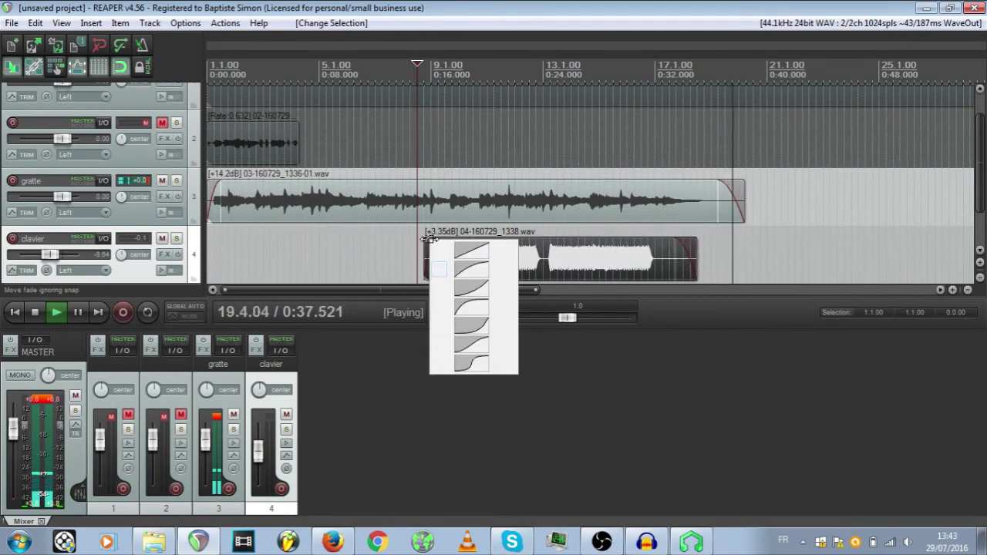
{"action": "left_click", "coordinate": [474, 3]}
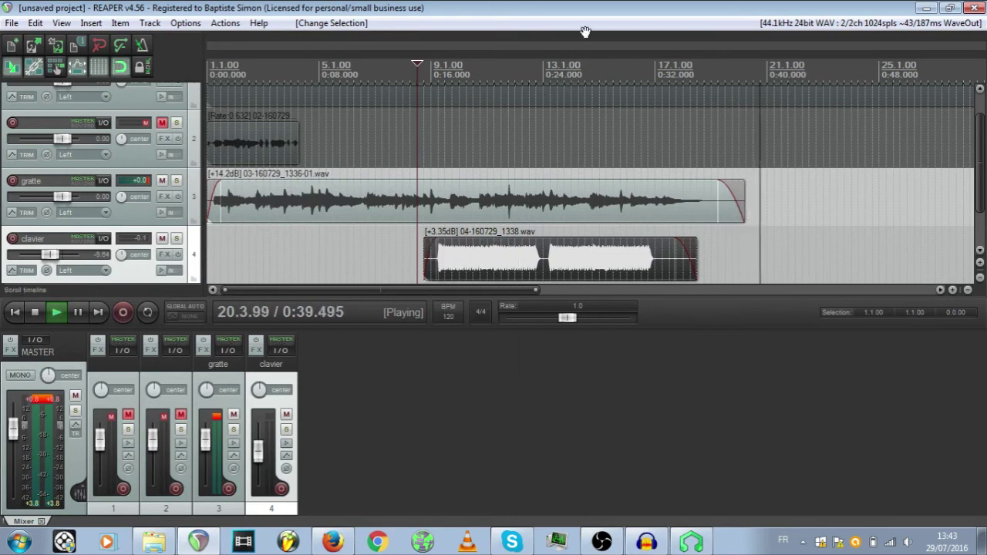
{"action": "key", "text": "space"}
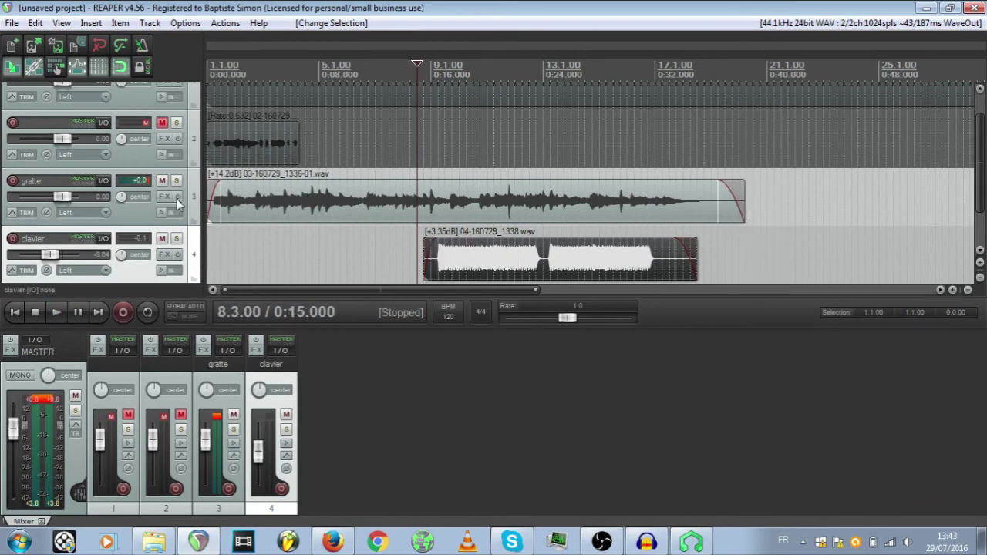
Place the edit cursor at 2.2.00 and add Cockos ReaVerb with the sweetverbo preset to the gratte track
{"action": "left_click", "coordinate": [241, 239]}
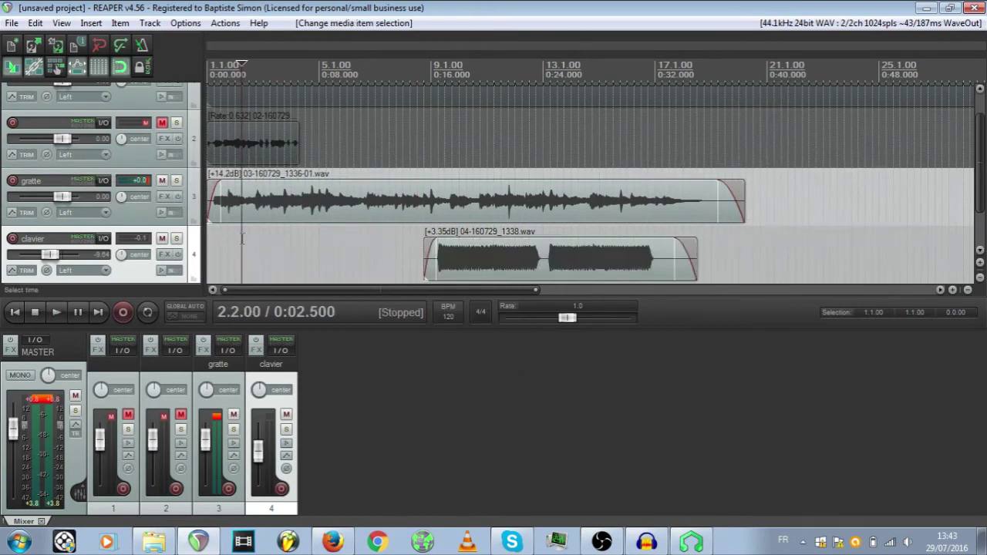
{"action": "left_click", "coordinate": [139, 209]}
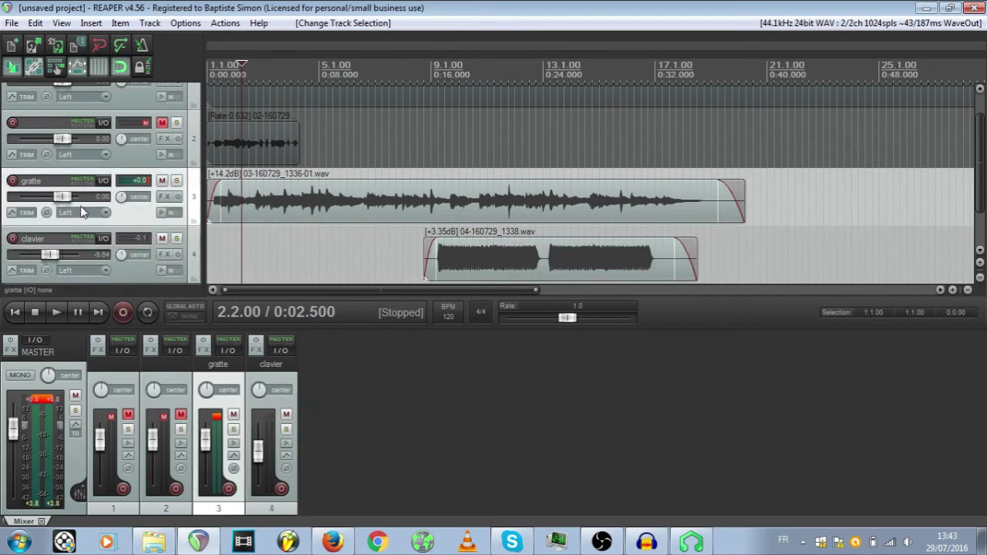
{"action": "left_click", "coordinate": [164, 198]}
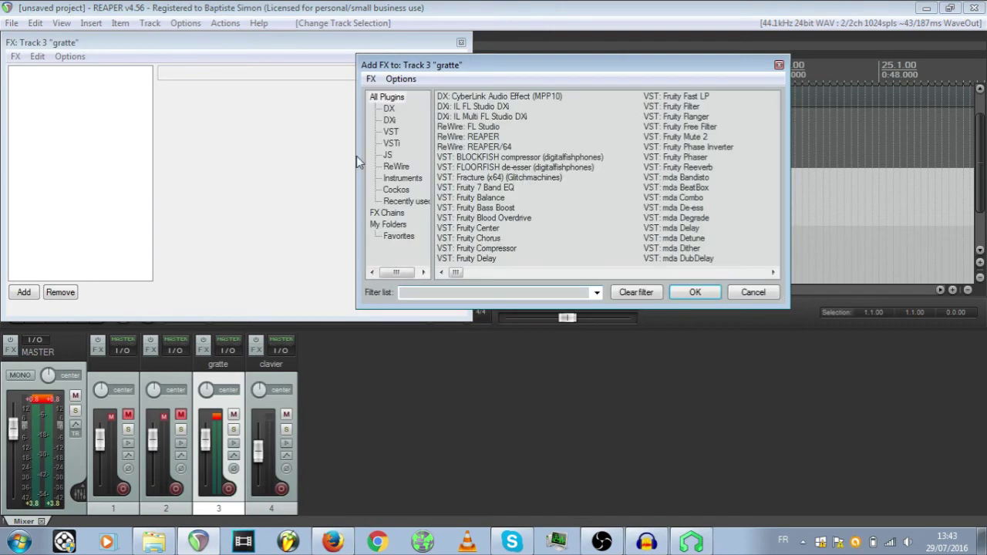
{"action": "left_click", "coordinate": [397, 190]}
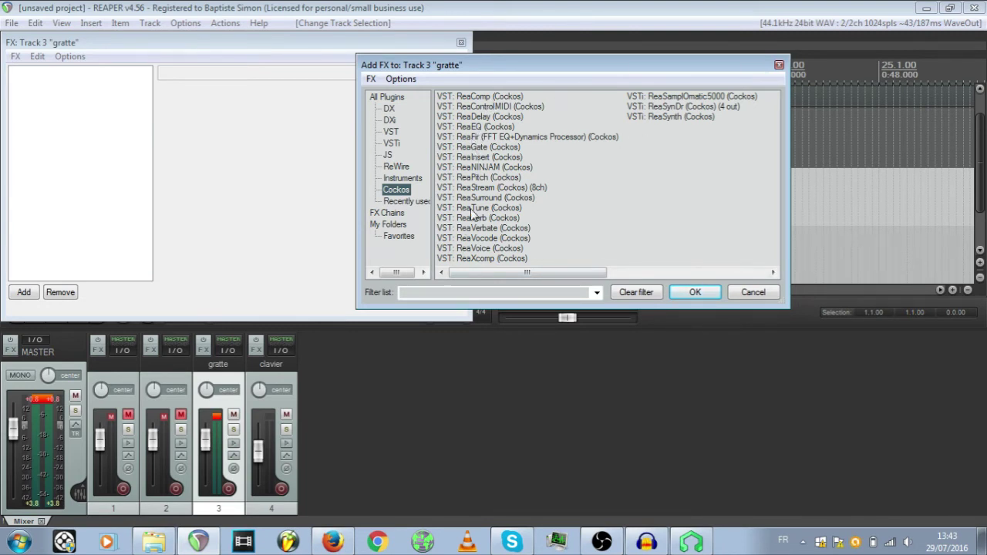
{"action": "left_click", "coordinate": [489, 98]}
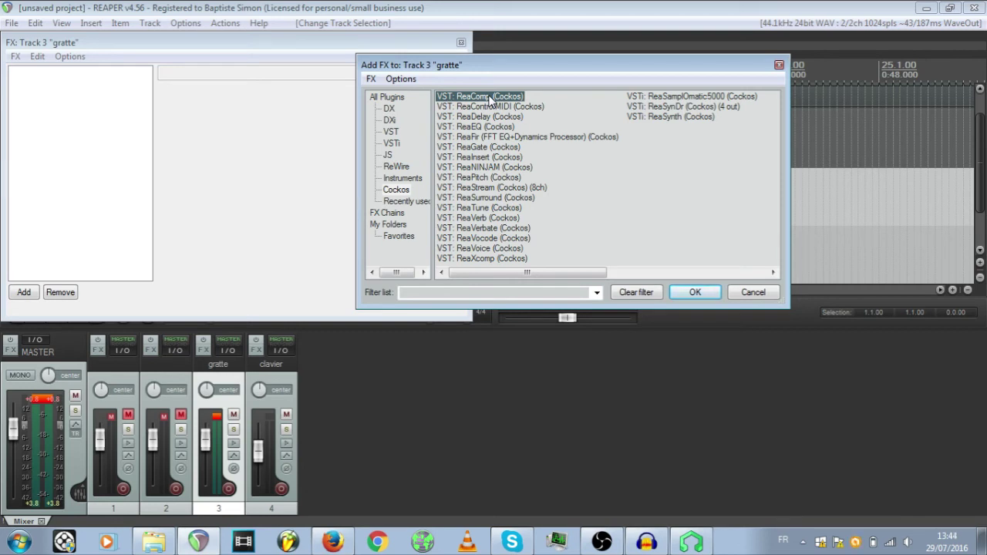
{"action": "double_click", "coordinate": [468, 220]}
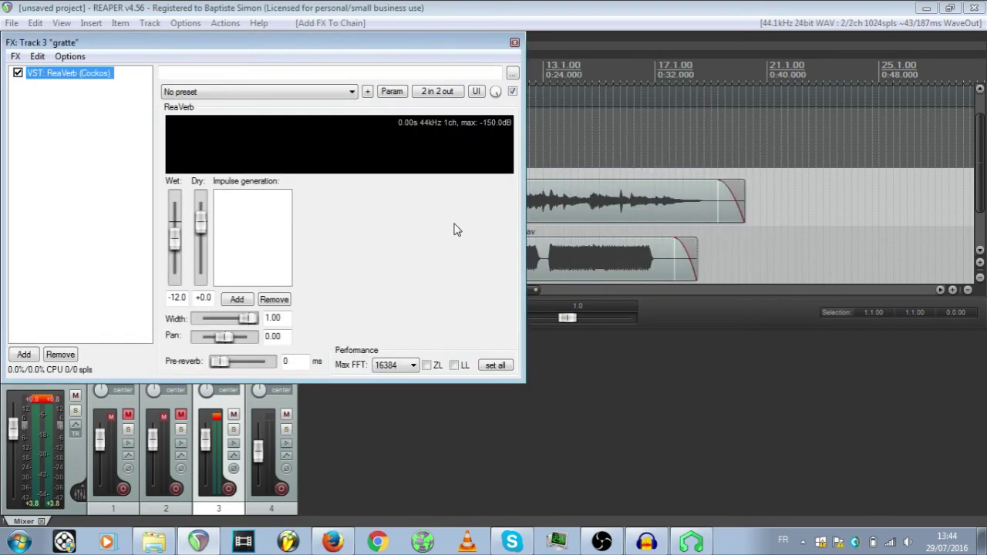
{"action": "left_click", "coordinate": [254, 98]}
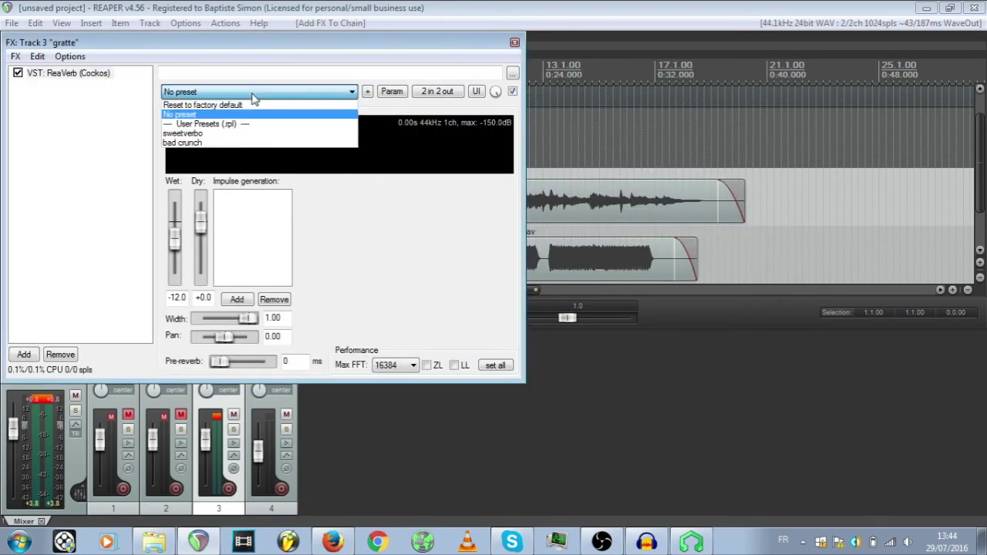
{"action": "left_click", "coordinate": [207, 132]}
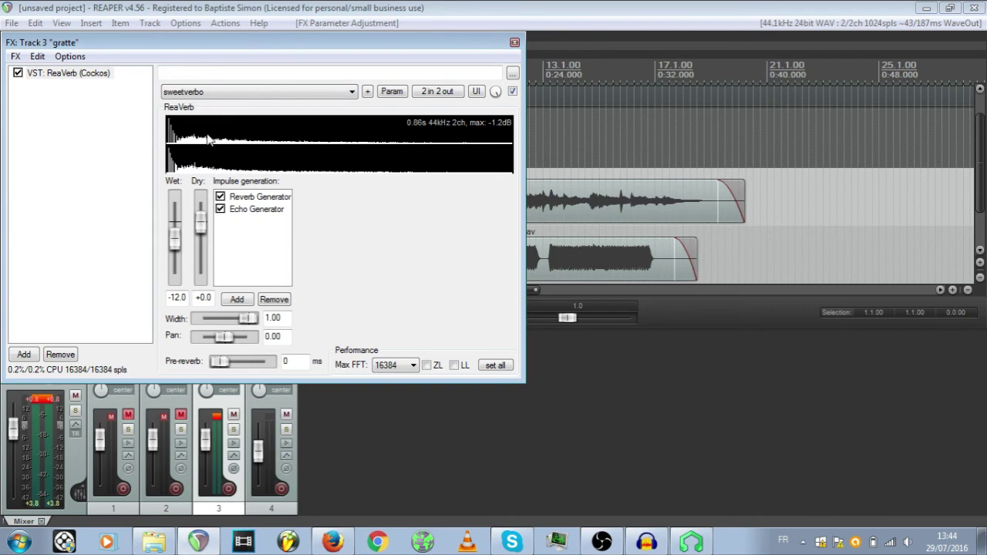
Play the gratte track with ReaVerb, disable its Echo Generator, lower the wet level to -27.7, and stop playback
{"action": "left_click_drag", "start_coordinate": [233, 46], "coordinate": [667, 181]}
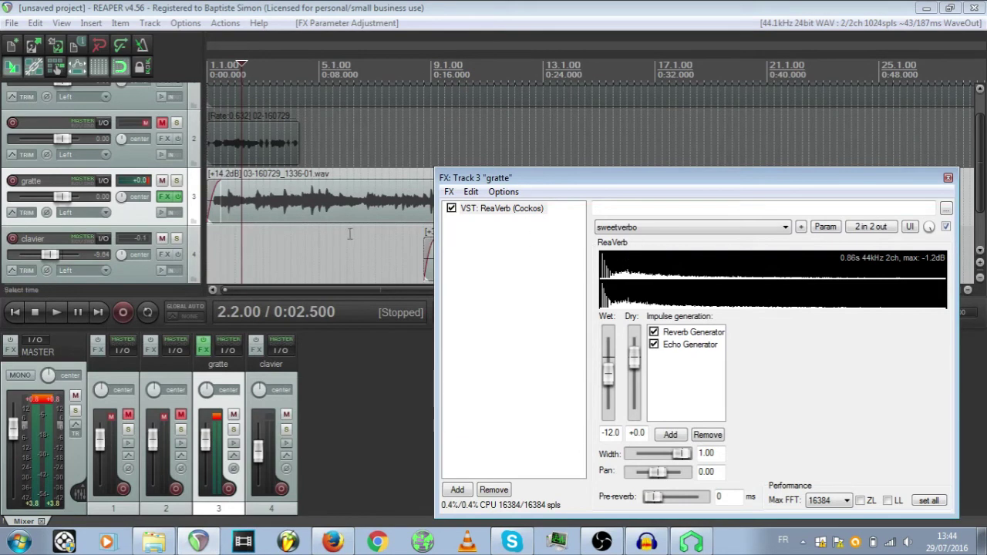
{"action": "key", "text": "space"}
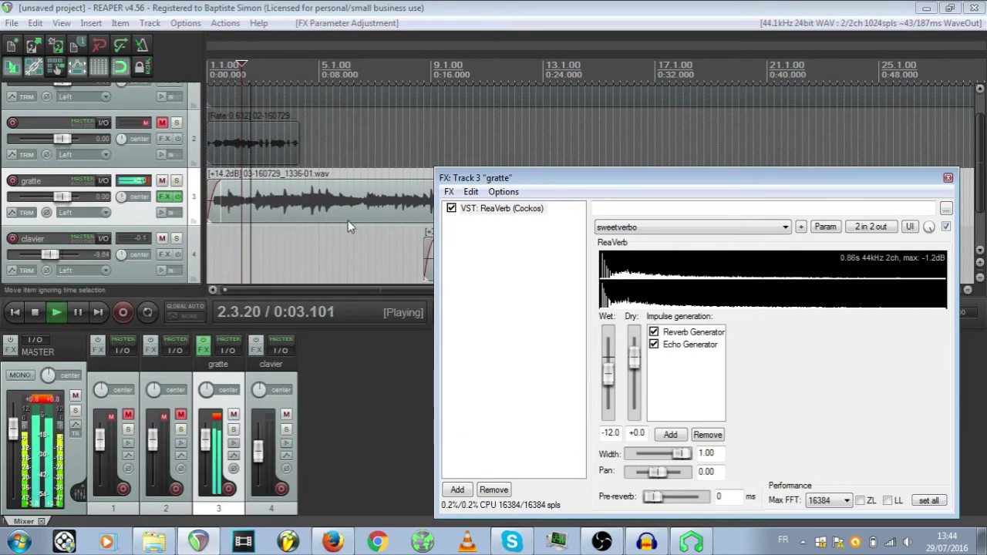
{"action": "left_click", "coordinate": [653, 347]}
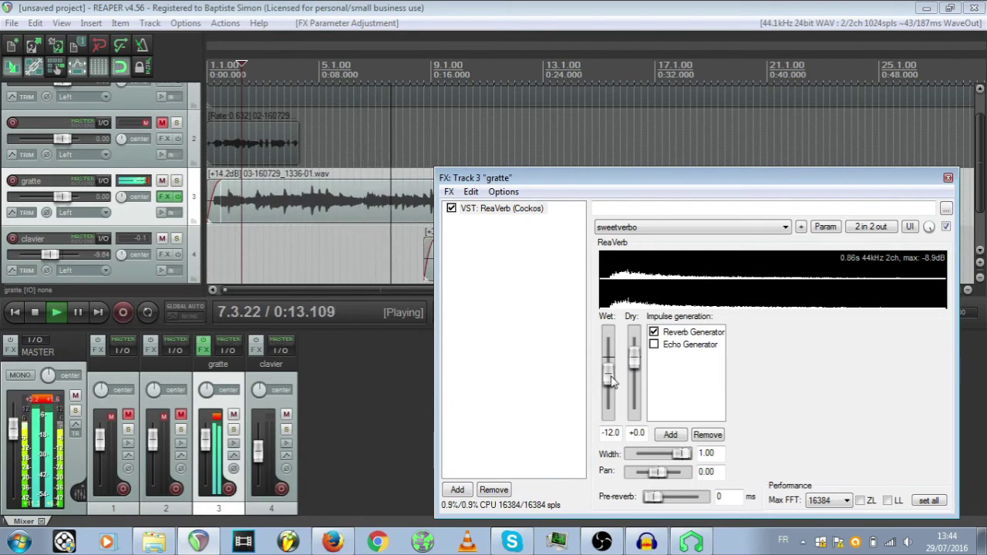
{"action": "left_click_drag", "start_coordinate": [609, 382], "coordinate": [614, 397]}
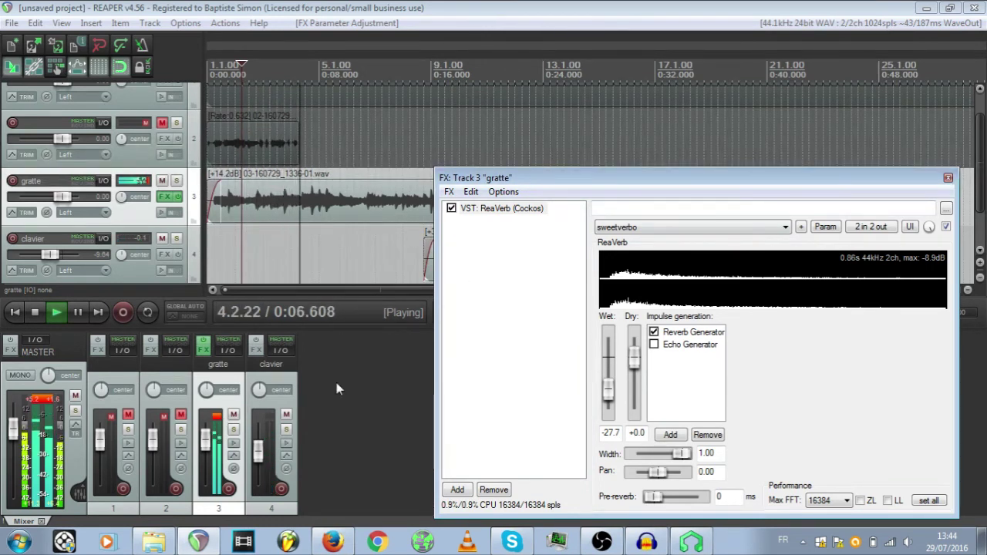
{"action": "key", "text": "space"}
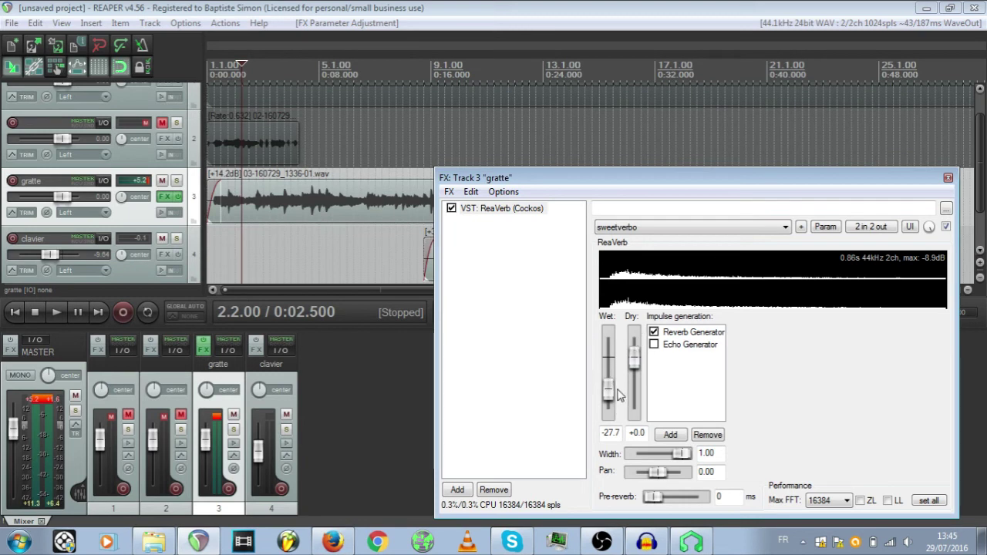
Compare ReaVerb's dry-only and wet-only sound during playback, settling on wet -23.4 and dry +0.2, and stop playback
{"action": "left_click_drag", "start_coordinate": [610, 391], "coordinate": [609, 415]}
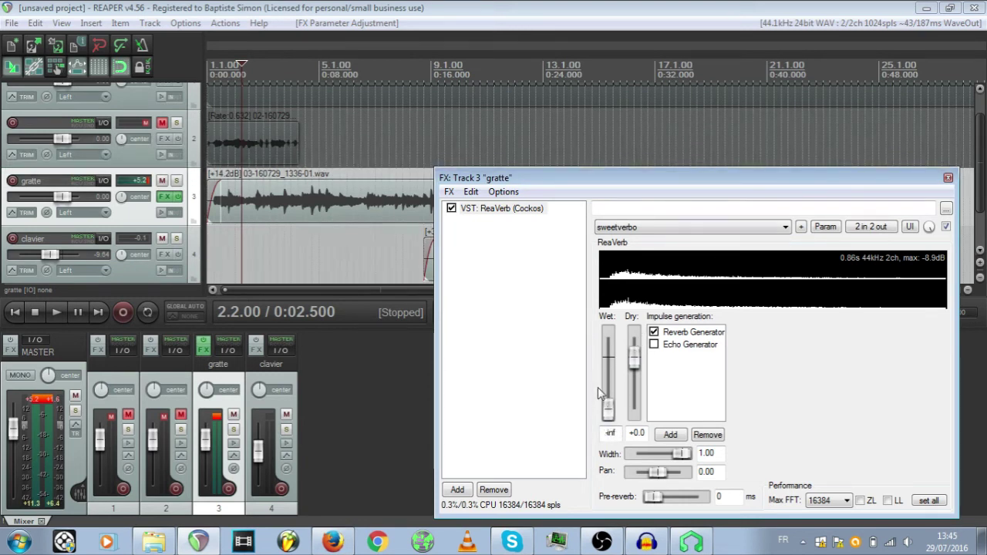
{"action": "key", "text": "space"}
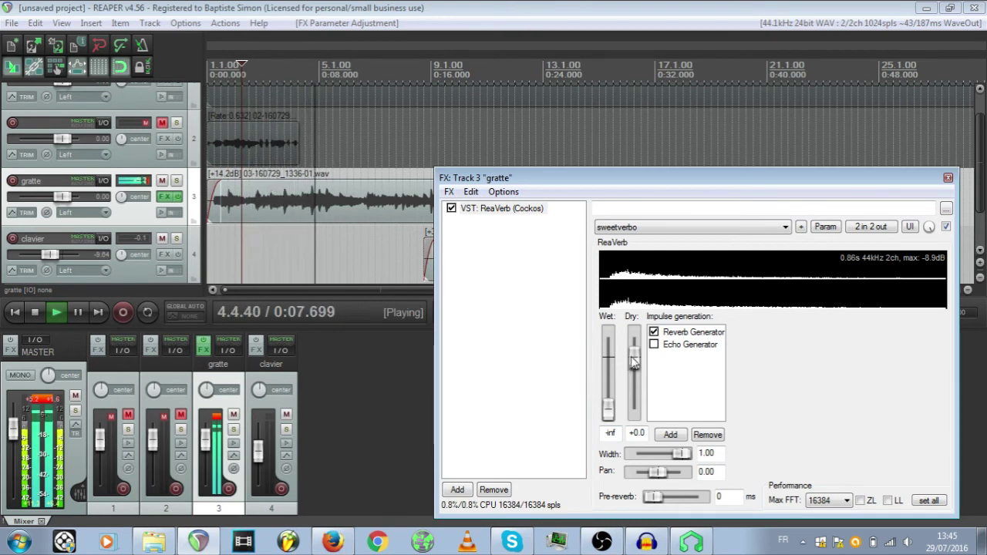
{"action": "left_click_drag", "start_coordinate": [633, 356], "coordinate": [609, 377]}
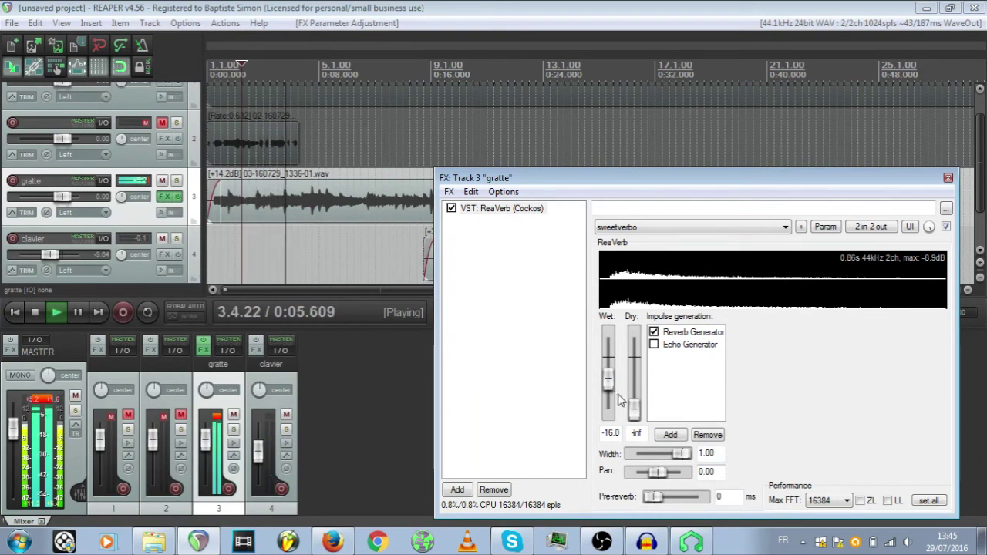
{"action": "left_click_drag", "start_coordinate": [633, 409], "coordinate": [608, 388]}
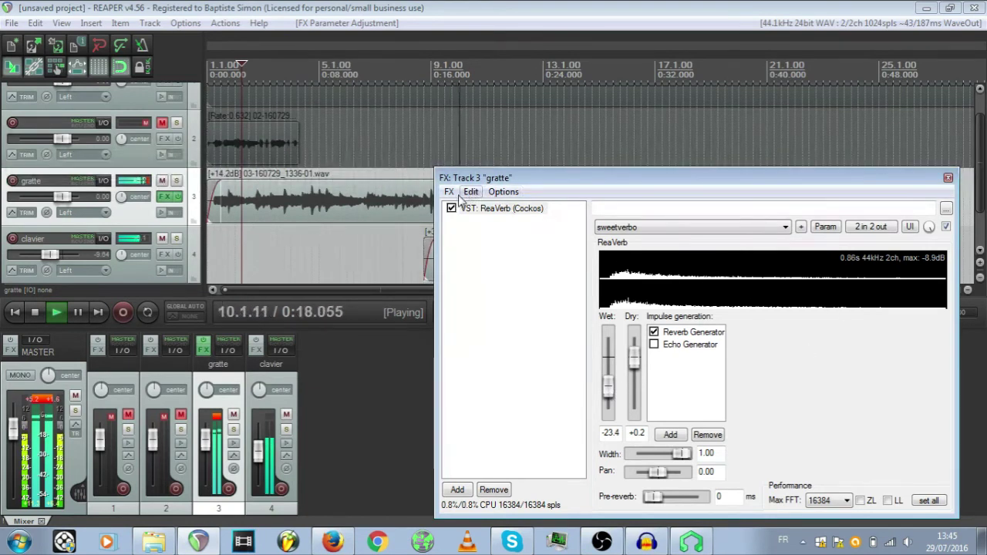
{"action": "key", "text": "space"}
Add the Cockos ReaPitch effect after ReaVerb in the gratte track's effect chain
{"action": "left_click", "coordinate": [451, 193]}
{"action": "left_click", "coordinate": [480, 208]}
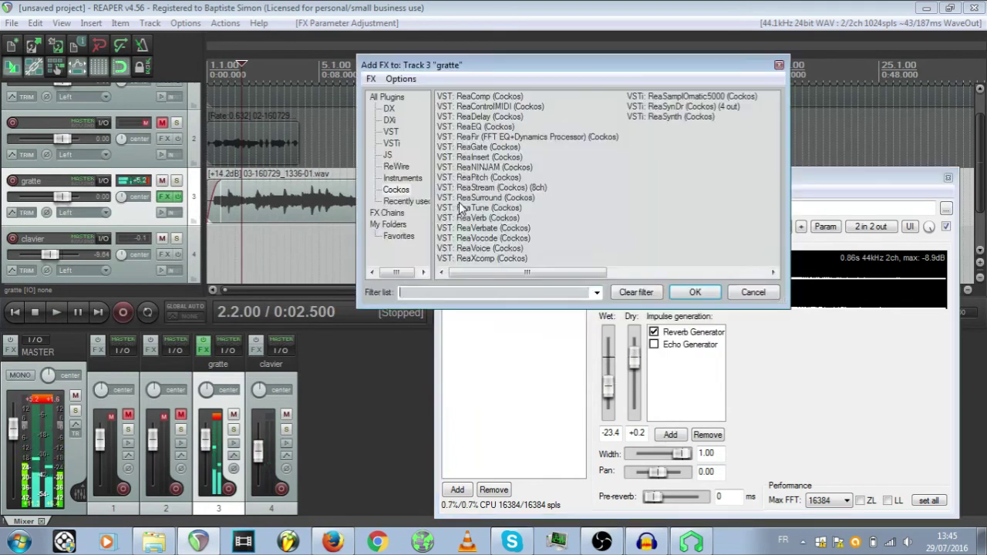
{"action": "double_click", "coordinate": [473, 179]}
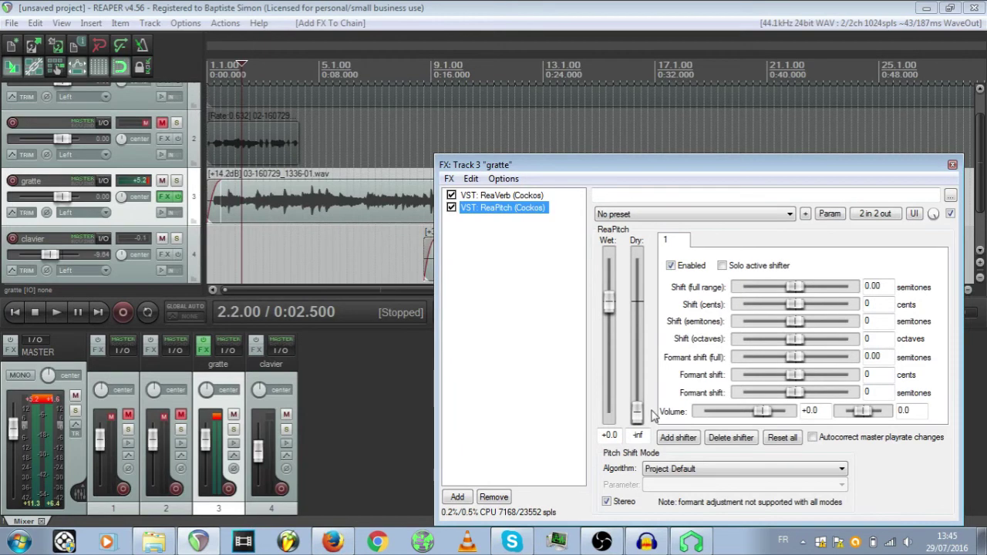
During playback, set ReaPitch's full-range shift to 12 semitones and its mix to wet -7.4 and dry +0.2
{"action": "left_click", "coordinate": [790, 289]}
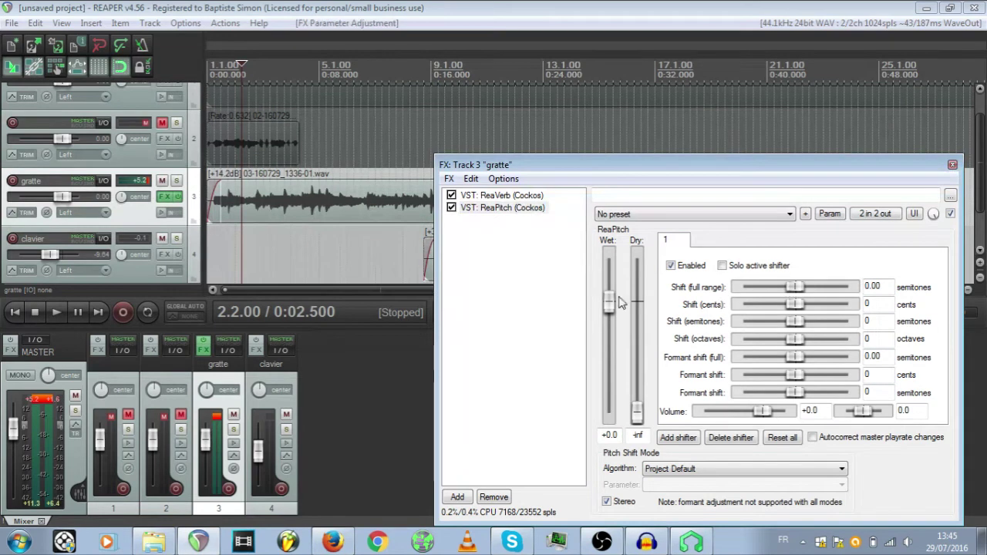
{"action": "key", "text": "space"}
{"action": "double_click", "coordinate": [870, 285]}
{"action": "type", "text": "12"}
{"action": "key", "text": "Return"}
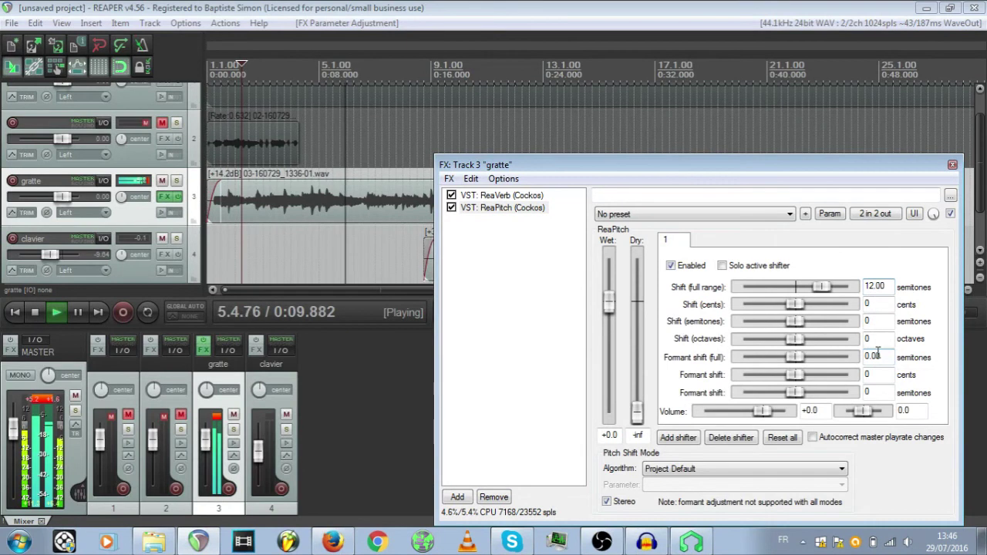
{"action": "left_click_drag", "start_coordinate": [637, 411], "coordinate": [615, 330]}
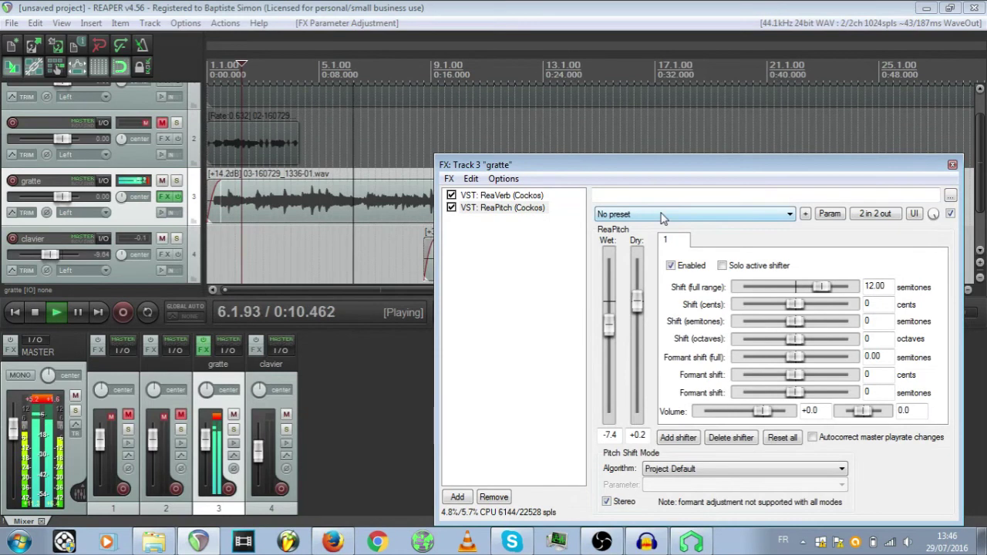
Add a second ReaPitch to the gratte track with a full-range shift of 24 semitones and dry level +0.2
{"action": "left_click", "coordinate": [450, 180]}
{"action": "left_click", "coordinate": [478, 196]}
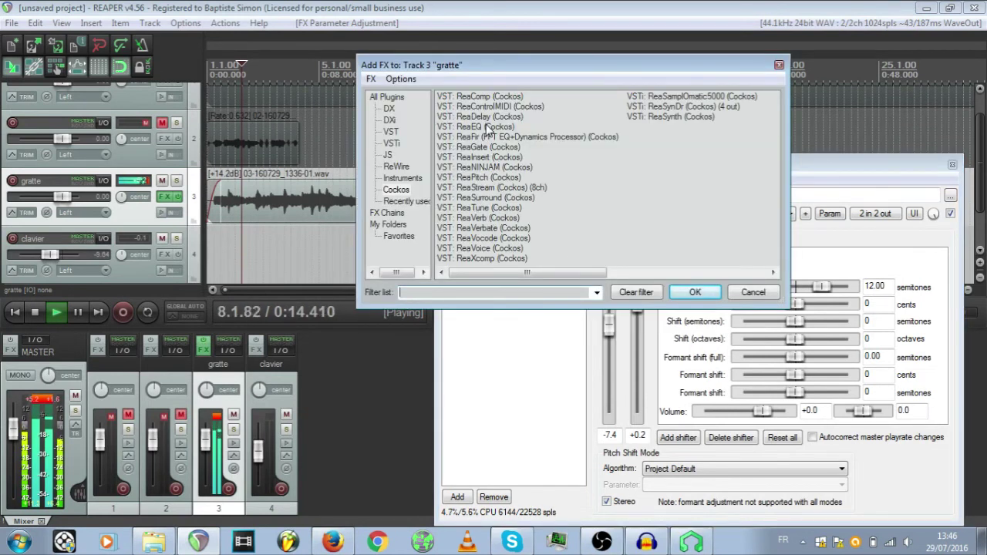
{"action": "double_click", "coordinate": [494, 179]}
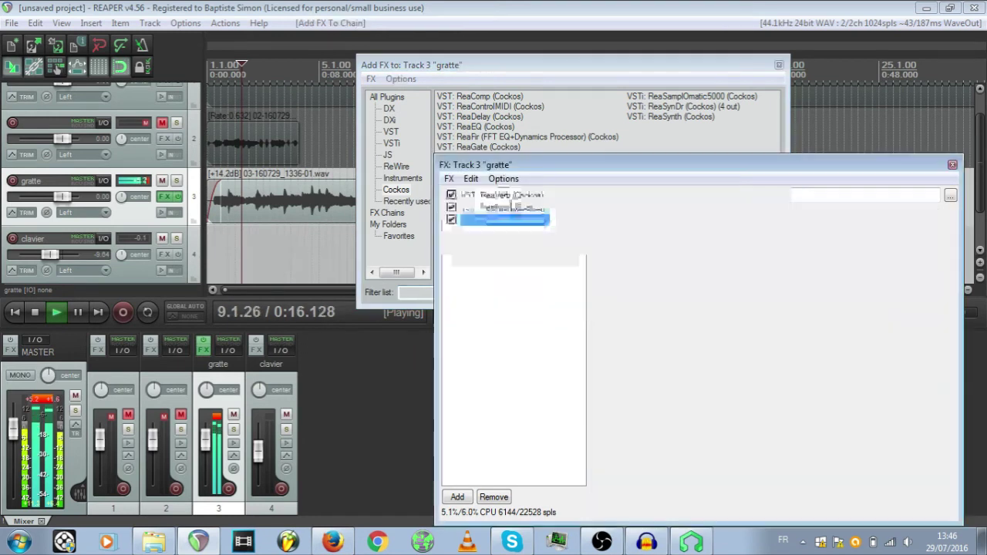
{"action": "left_click_drag", "start_coordinate": [794, 287], "coordinate": [853, 290]}
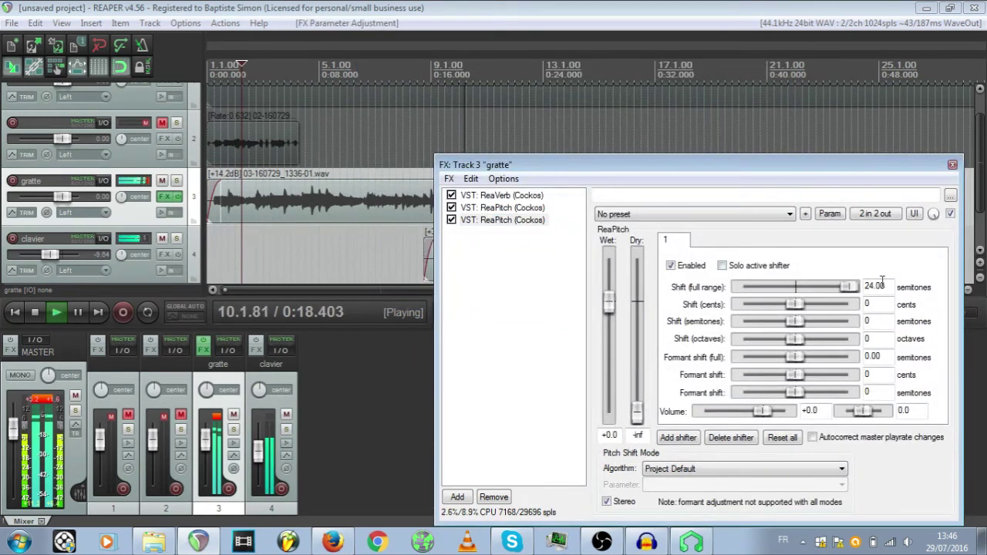
{"action": "left_click_drag", "start_coordinate": [641, 412], "coordinate": [646, 307]}
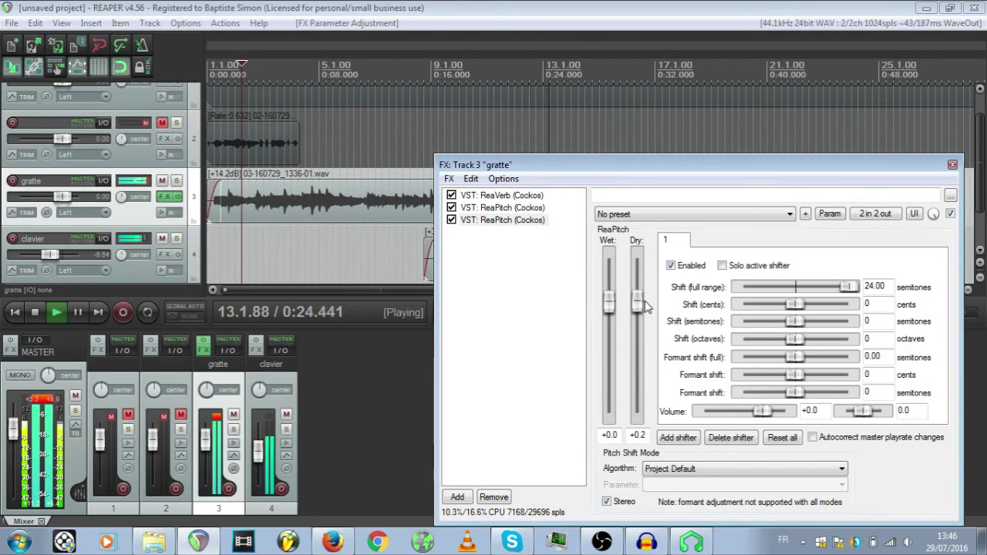
Restart playback, bypass both ReaPitch effects on the gratte track, and resume playing from 0:16.500 with the effects window closed
{"action": "key", "text": "space"}
{"action": "key", "text": "space"}
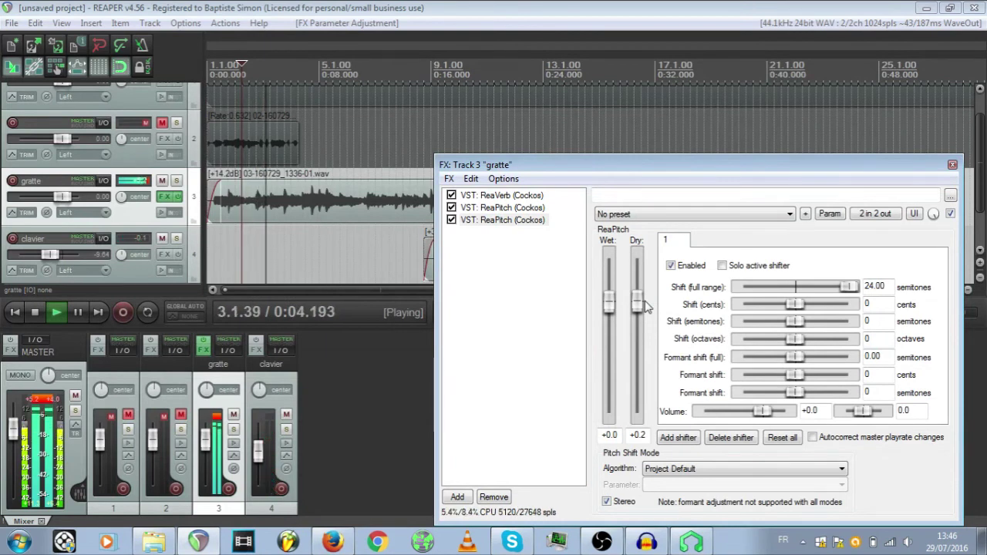
{"action": "left_click", "coordinate": [451, 220]}
{"action": "left_click", "coordinate": [451, 207]}
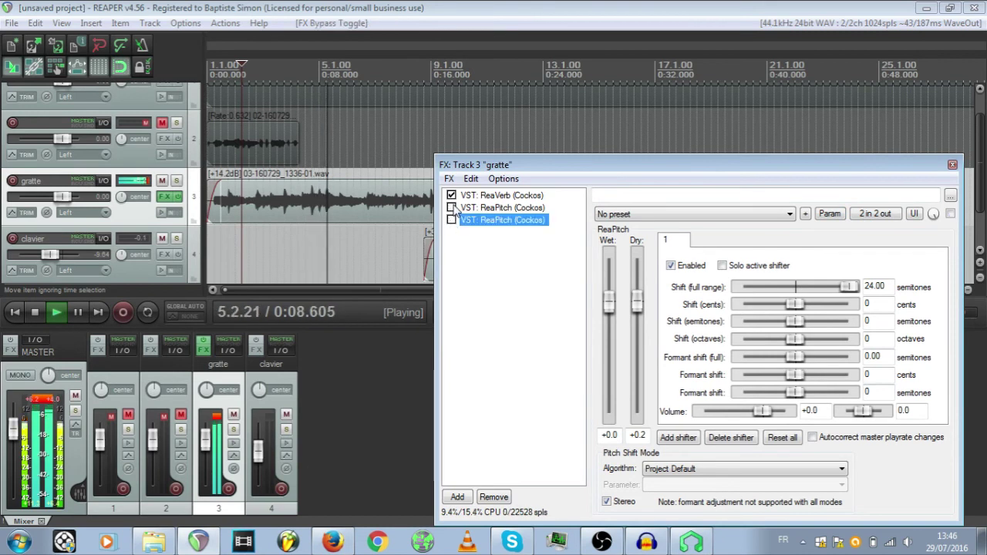
{"action": "left_click", "coordinate": [953, 164]}
{"action": "left_click", "coordinate": [437, 150]}
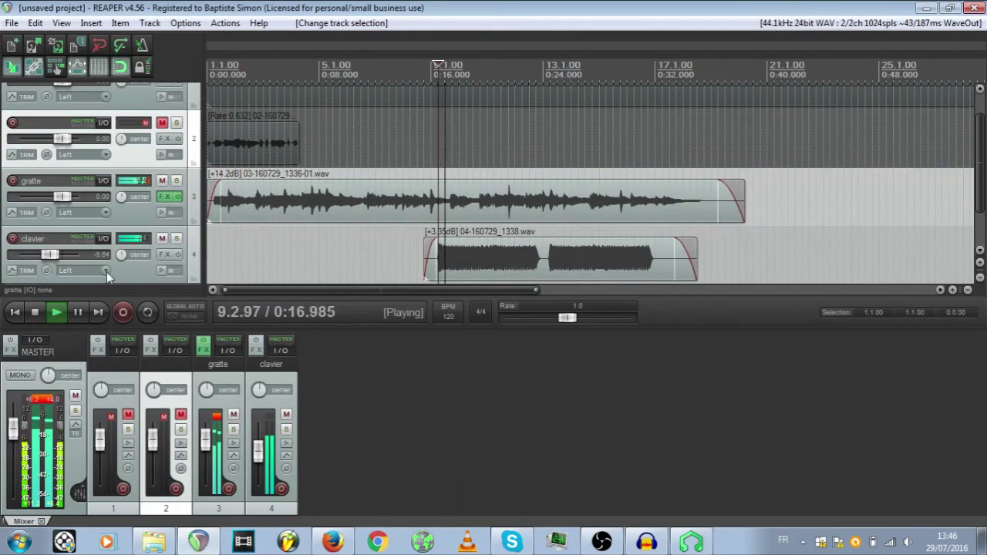
Add the Cockos ReaVerb effect to the clavier track and load its sweetverbo preset
{"action": "left_click", "coordinate": [161, 255]}
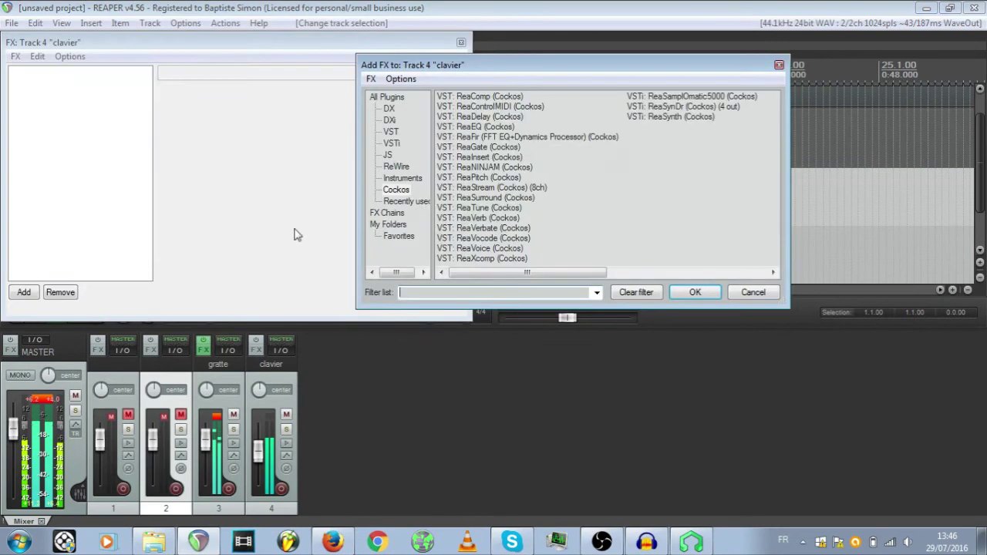
{"action": "double_click", "coordinate": [463, 219]}
{"action": "left_click", "coordinate": [313, 93]}
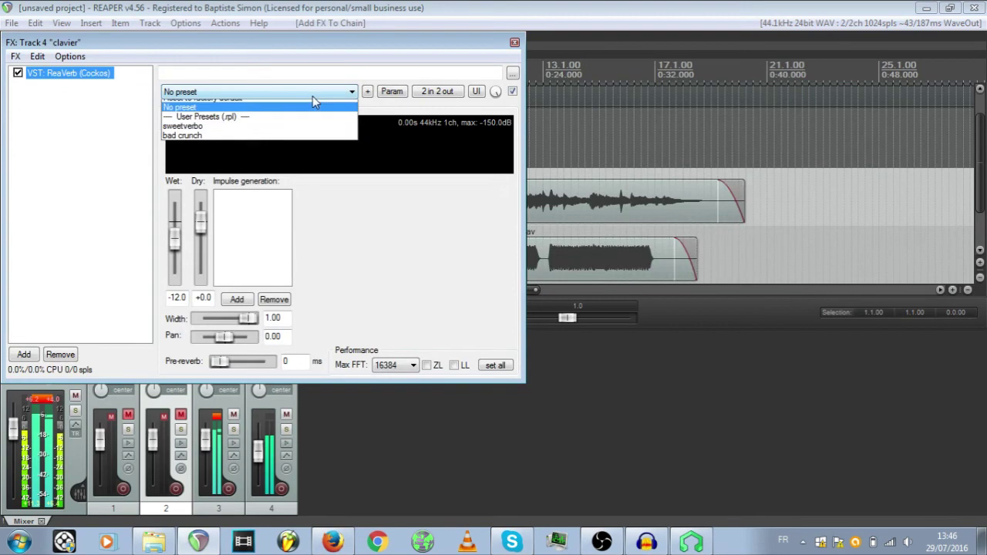
{"action": "left_click", "coordinate": [275, 133]}
Disable ReaVerb's Echo Generator on the clavier track, set its wet level to -24.0, and listen before stopping playback
{"action": "left_click", "coordinate": [221, 209]}
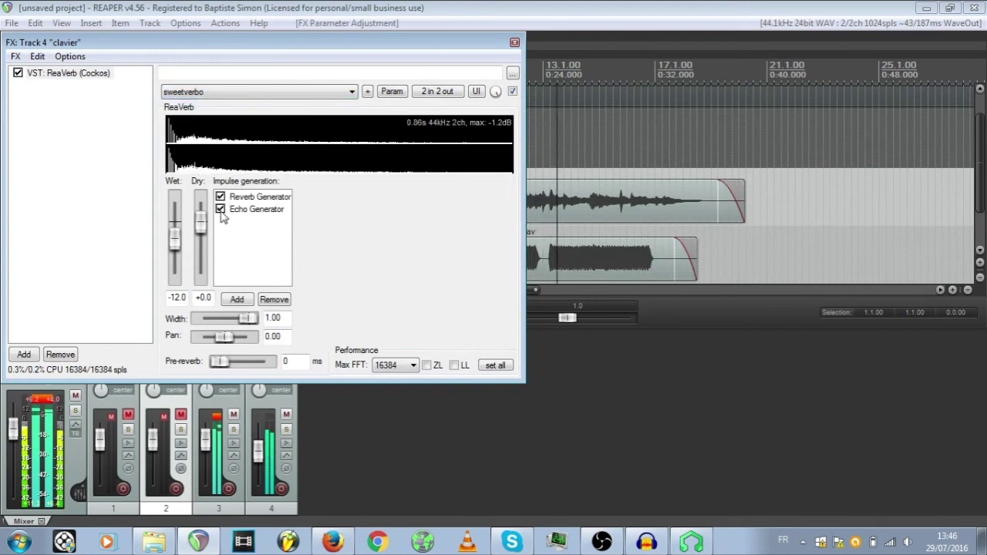
{"action": "left_click_drag", "start_coordinate": [176, 242], "coordinate": [176, 255]}
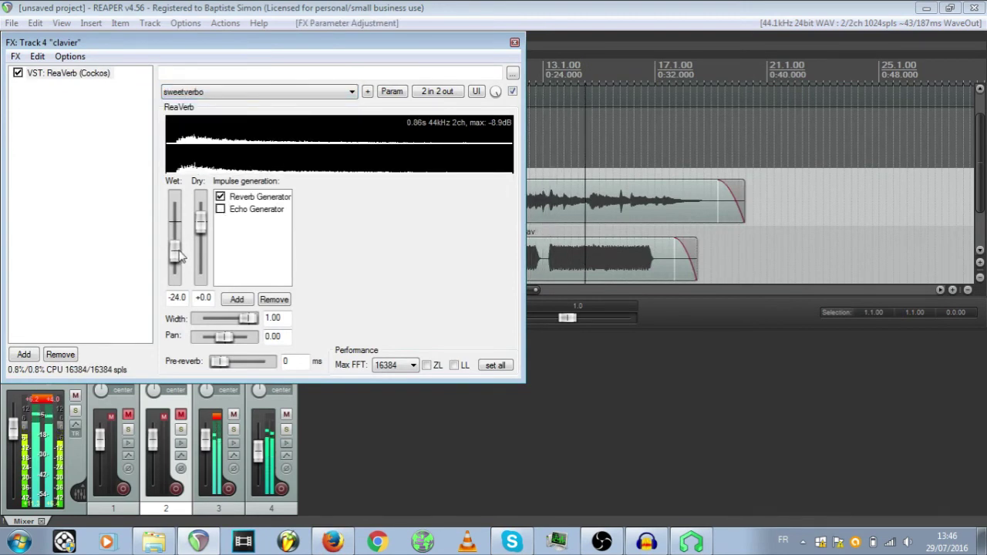
{"action": "left_click", "coordinate": [515, 42]}
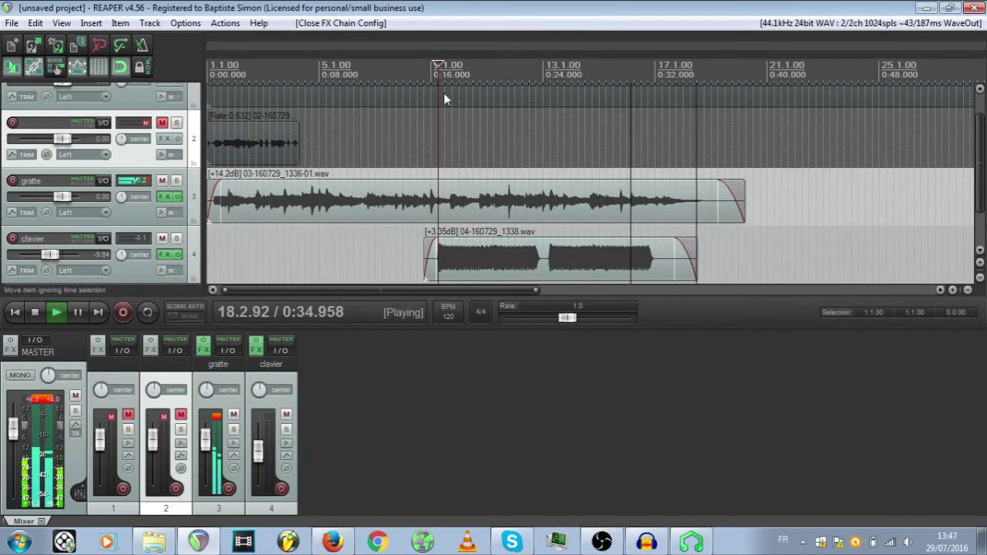
{"action": "key", "text": "space"}
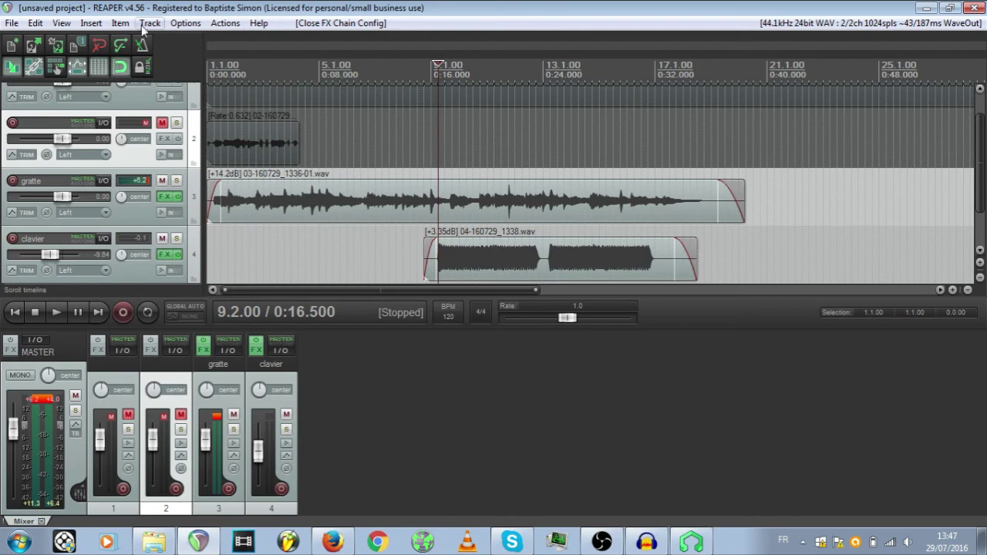
Save the project as blabla in the autoprod folder
{"action": "left_click", "coordinate": [12, 23]}
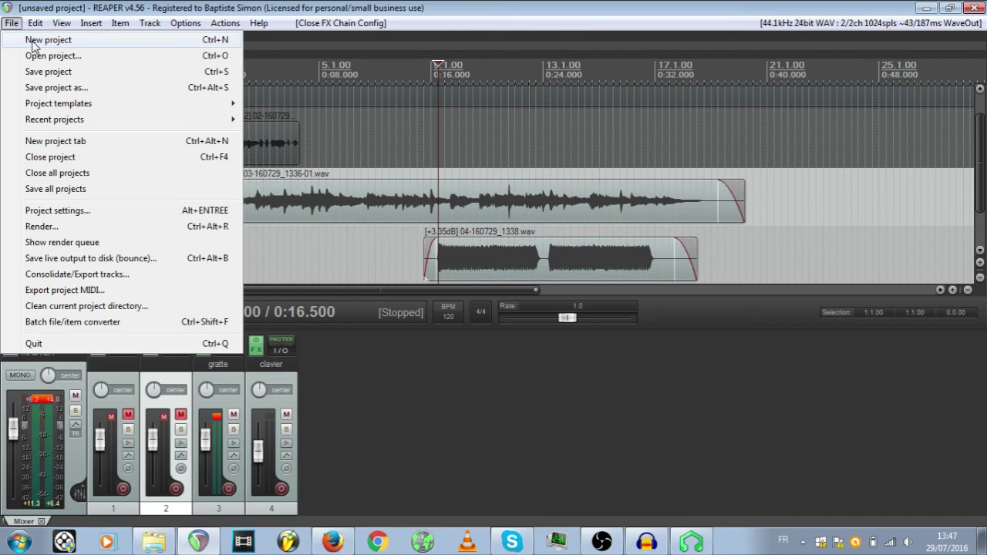
{"action": "left_click", "coordinate": [64, 83]}
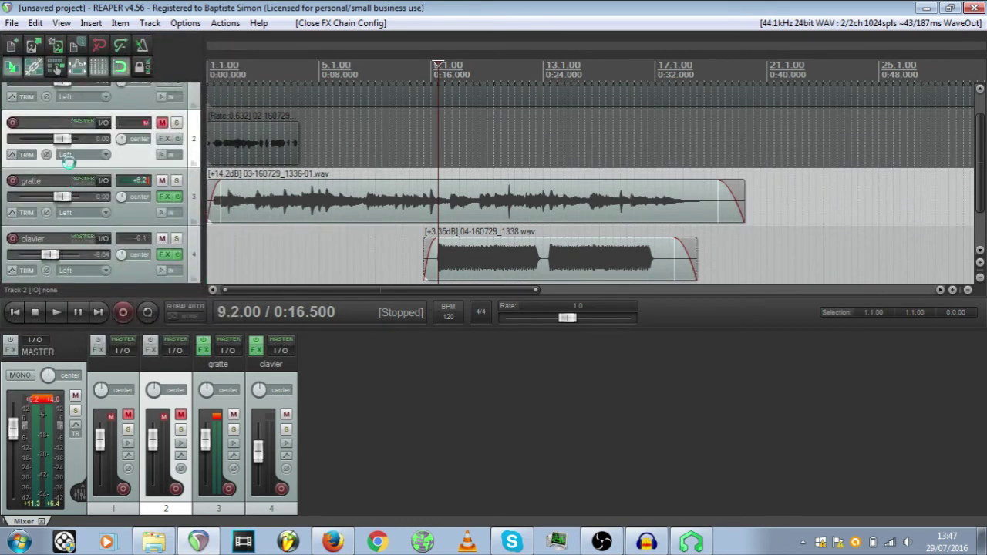
{"action": "left_click_drag", "start_coordinate": [103, 49], "coordinate": [223, 64]}
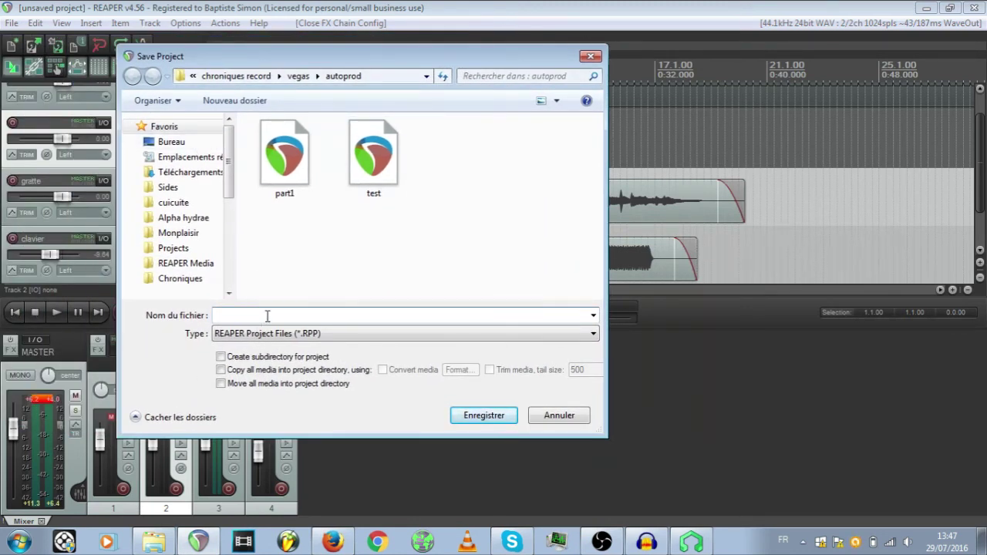
{"action": "type", "text": "blabla"}
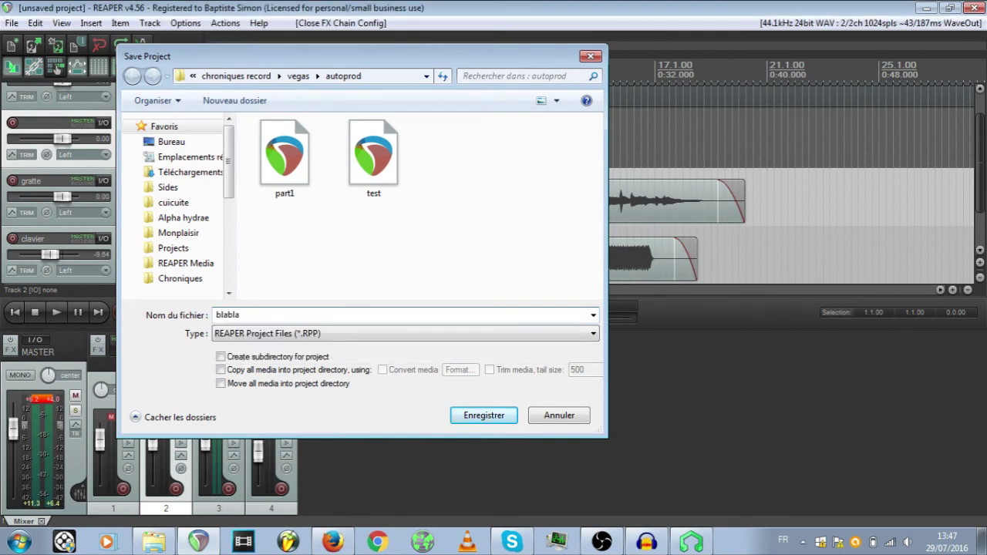
{"action": "key", "text": "Return"}
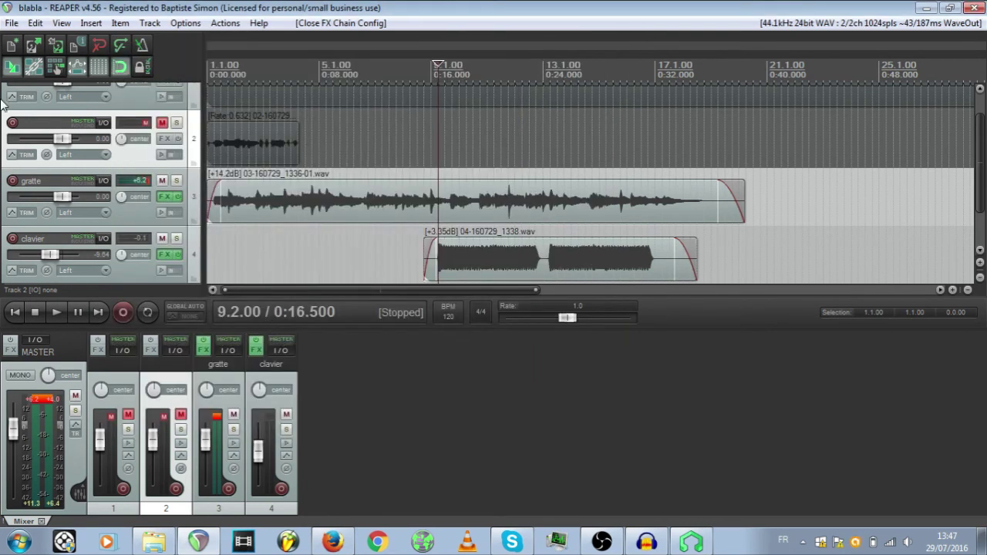
Open the render settings for the project and shorten the click source item on track 1 to end at about 0:36
{"action": "left_click", "coordinate": [13, 23]}
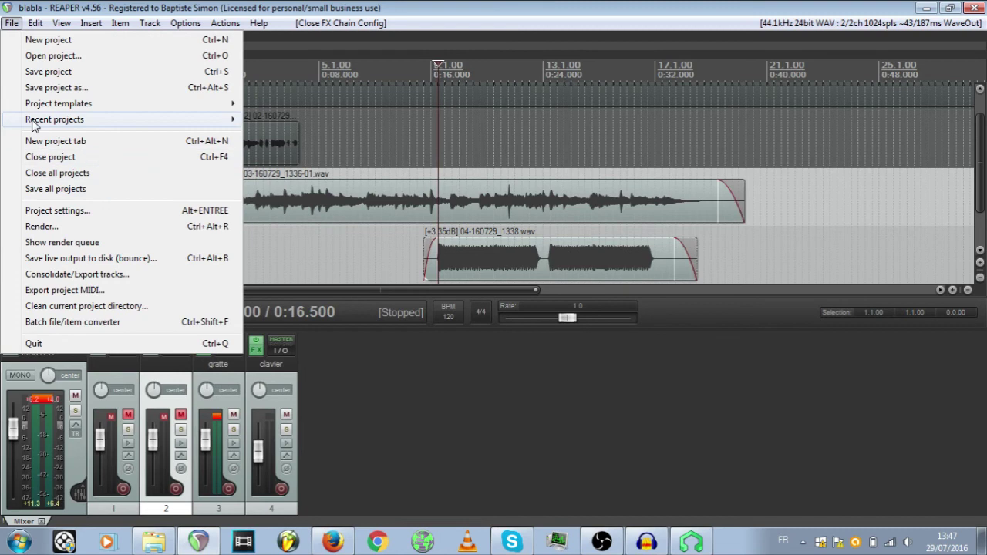
{"action": "left_click", "coordinate": [44, 230]}
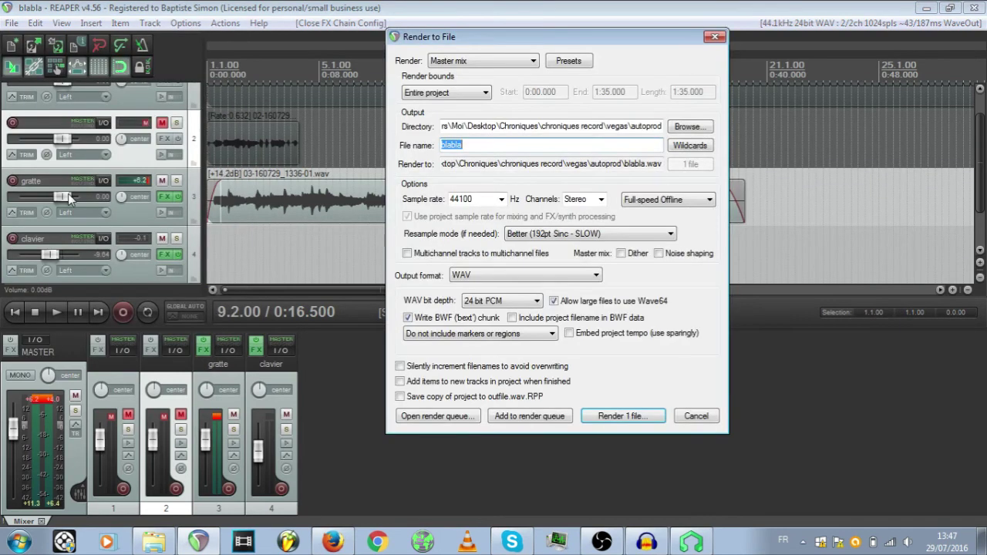
{"action": "left_click_drag", "start_coordinate": [531, 34], "coordinate": [736, 107]}
{"action": "left_click", "coordinate": [967, 290]}
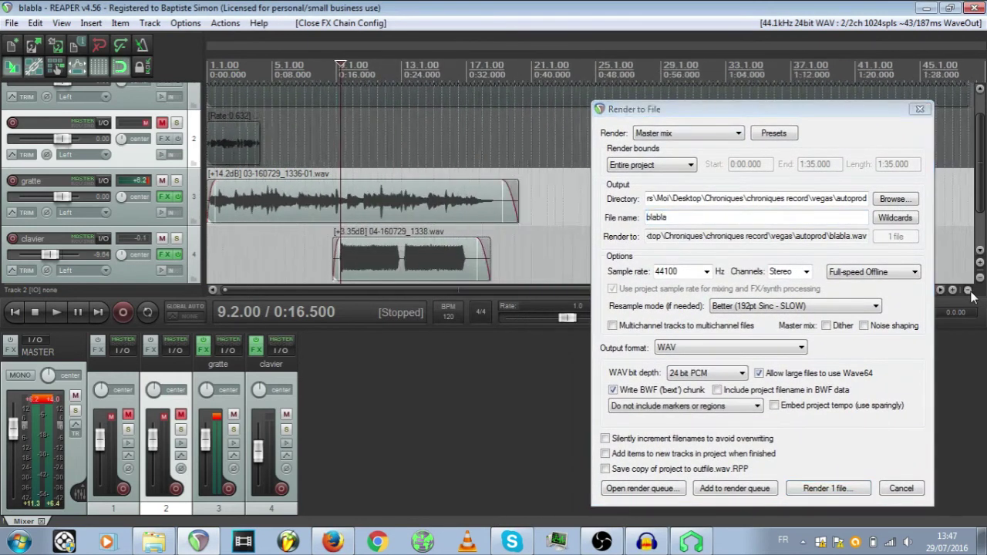
{"action": "left_click", "coordinate": [968, 290]}
{"action": "left_click", "coordinate": [979, 278]}
{"action": "left_click", "coordinate": [979, 278]}
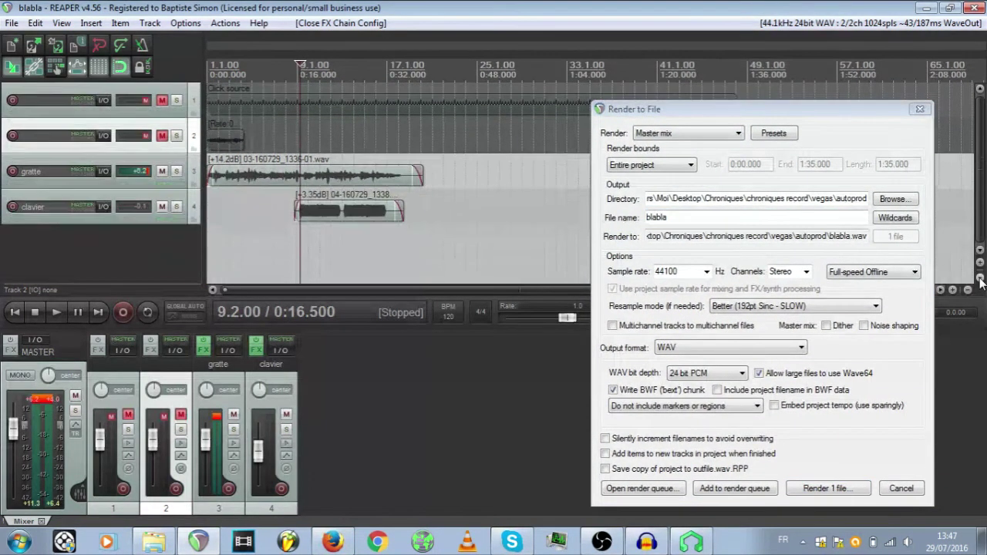
{"action": "left_click_drag", "start_coordinate": [736, 109], "coordinate": [409, 115]}
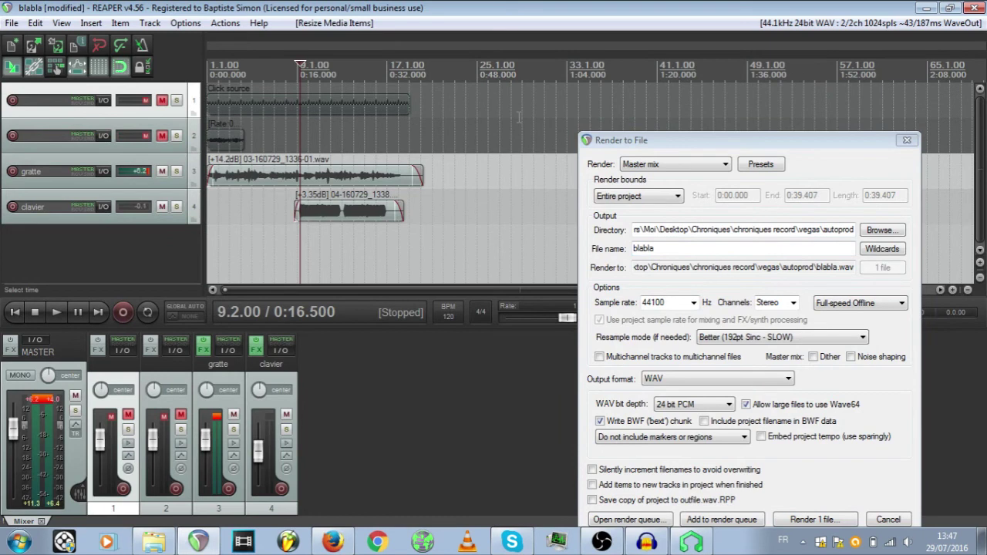
{"action": "left_click_drag", "start_coordinate": [696, 140], "coordinate": [676, 152]}
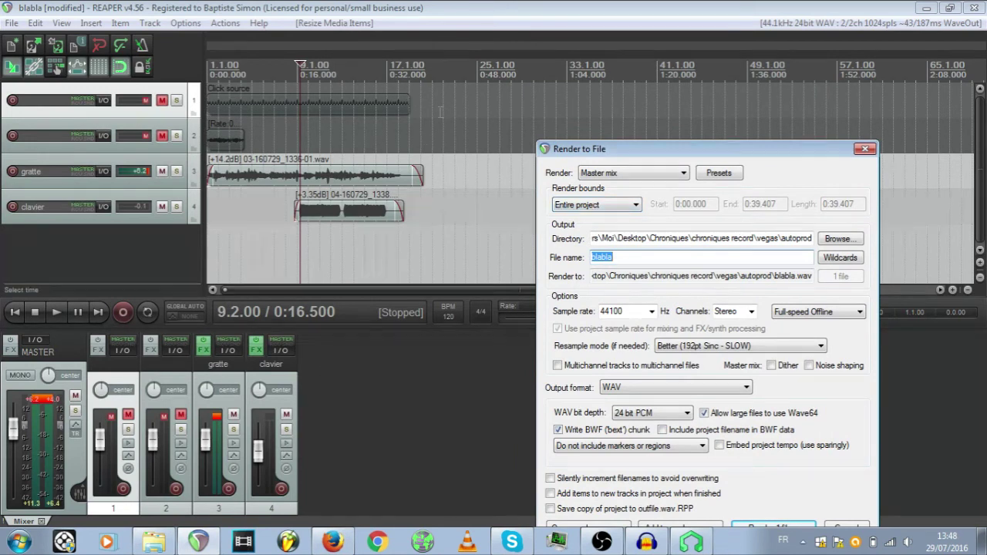
Lengthen and shorten the click source item to compare its effect on the entire-project render length, returning its end to about 0:36
{"action": "left_click_drag", "start_coordinate": [407, 100], "coordinate": [591, 96]}
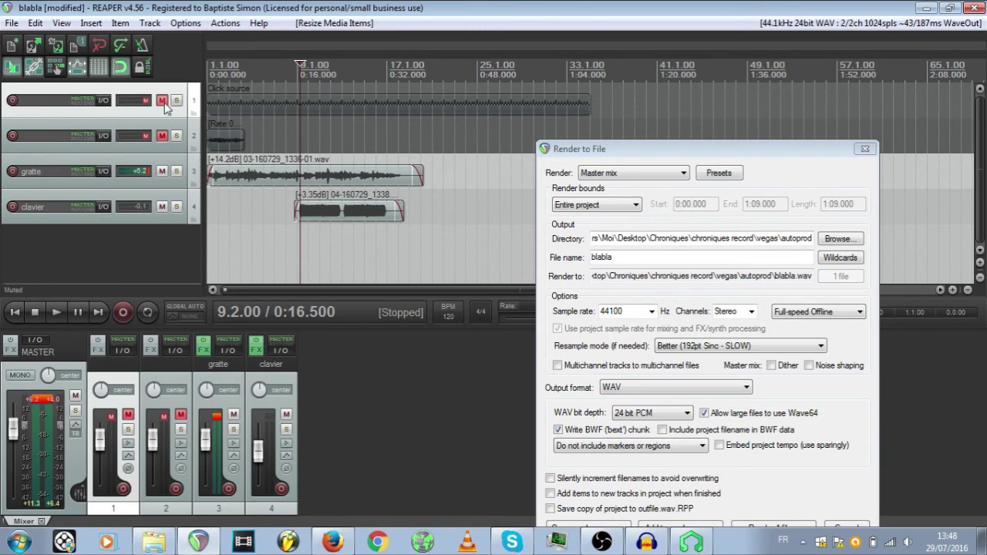
{"action": "left_click_drag", "start_coordinate": [590, 108], "coordinate": [388, 123]}
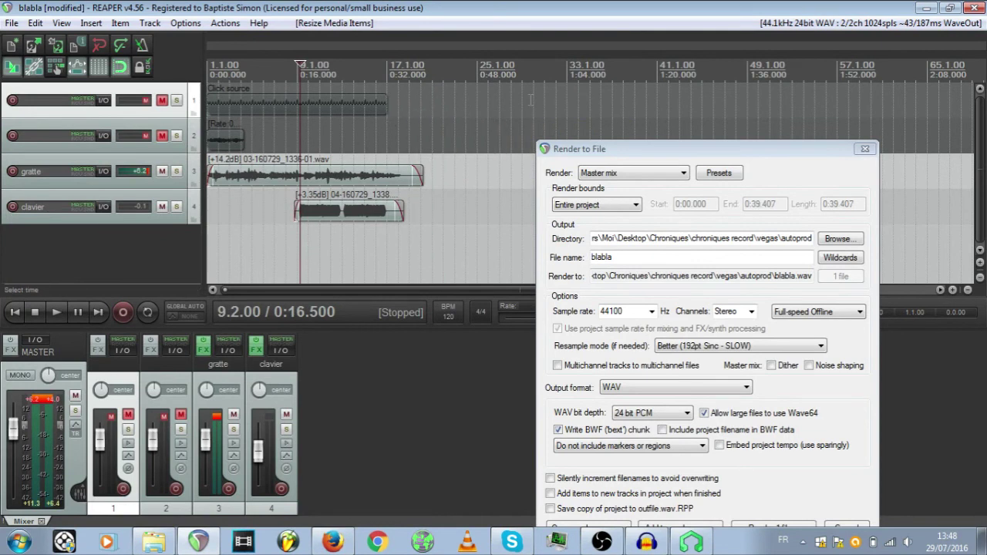
{"action": "left_click_drag", "start_coordinate": [388, 108], "coordinate": [411, 121]}
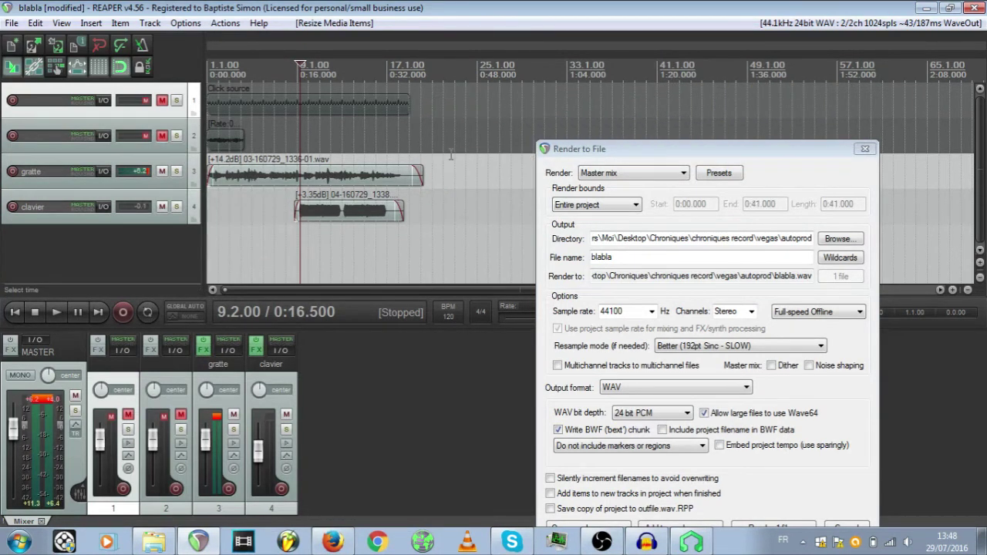
Try Time selection render bounds with ranges of 0:02 to 0:26 and 0:02 to 0:06, clear the selection, and restore Entire project
{"action": "left_click", "coordinate": [602, 205]}
{"action": "left_click", "coordinate": [589, 238]}
{"action": "left_click_drag", "start_coordinate": [221, 71], "coordinate": [356, 68]}
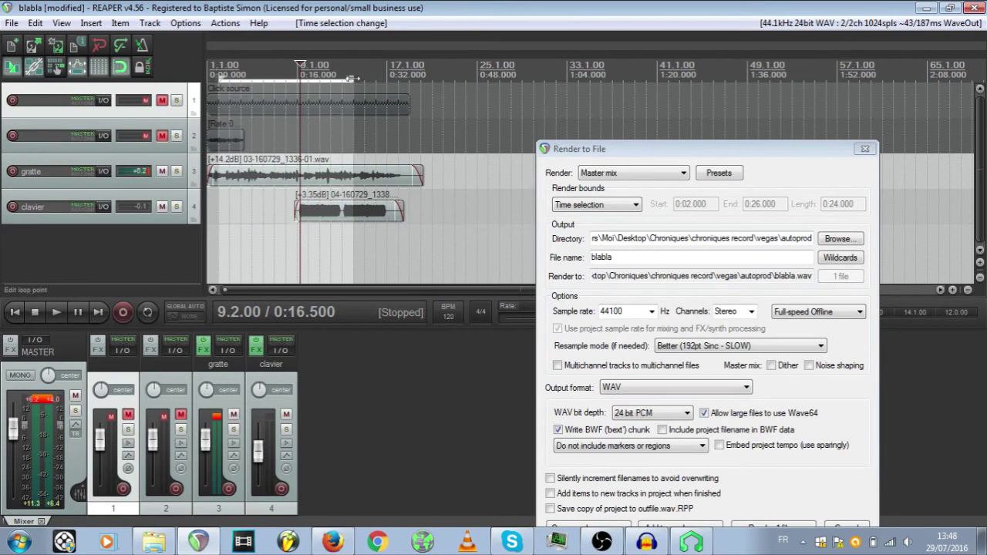
{"action": "left_click_drag", "start_coordinate": [352, 78], "coordinate": [244, 100]}
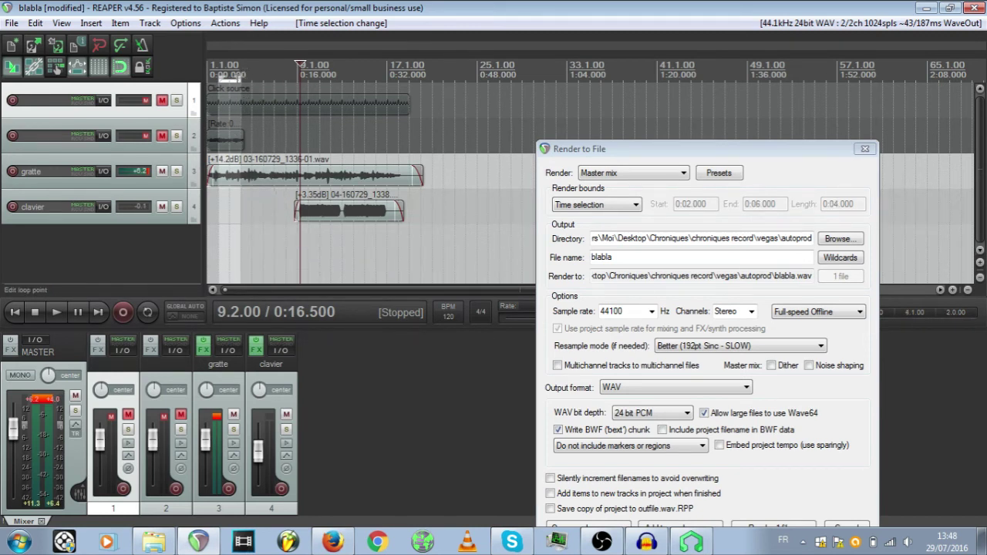
{"action": "left_click_drag", "start_coordinate": [239, 79], "coordinate": [220, 81]}
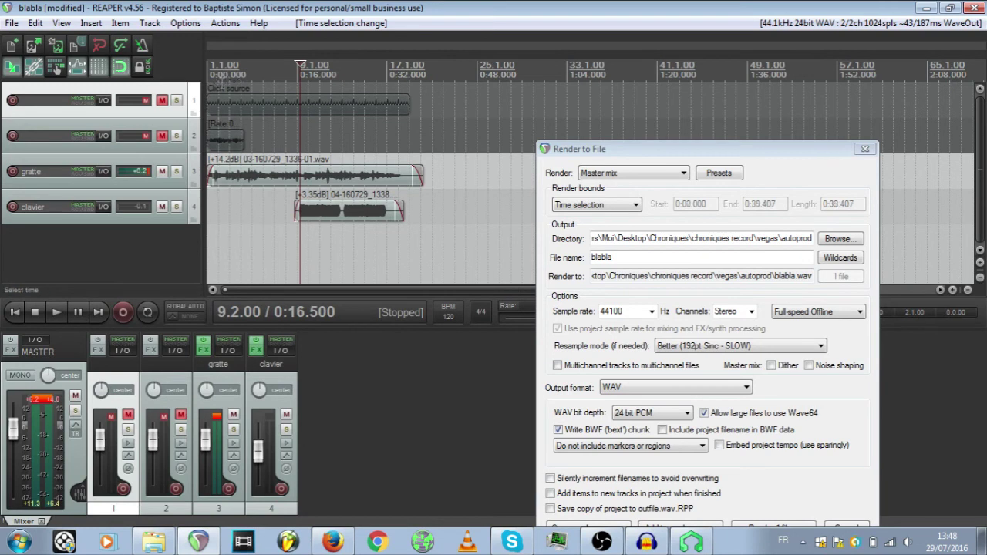
{"action": "left_click", "coordinate": [629, 205]}
{"action": "left_click", "coordinate": [600, 230]}
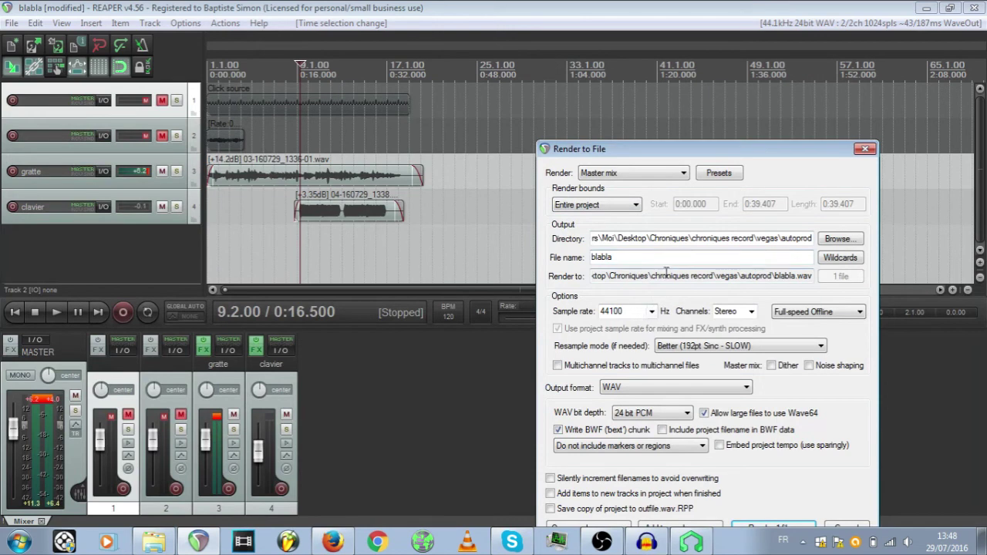
Set the render output format to FLAC and render the entire project's master mix to the file blabla
{"action": "left_click", "coordinate": [642, 388]}
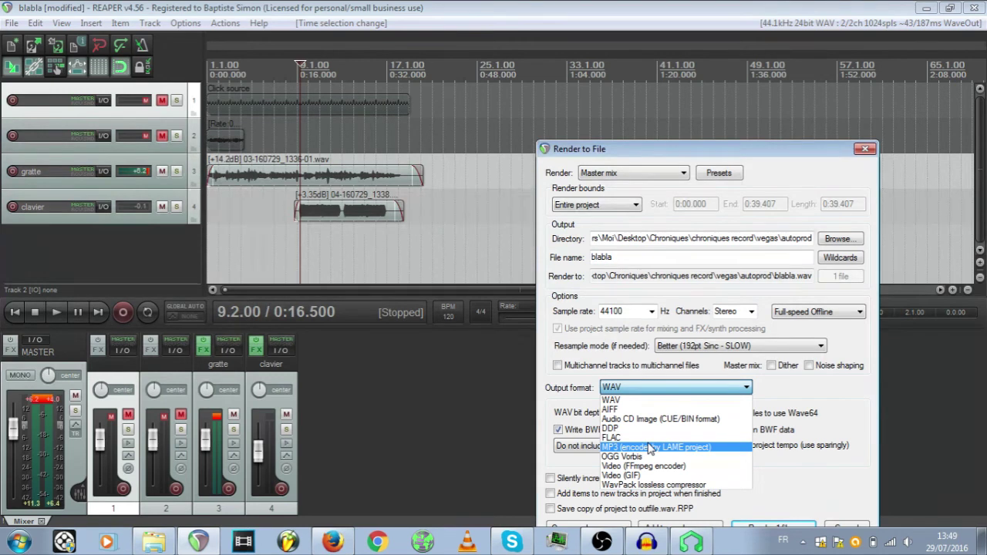
{"action": "left_click", "coordinate": [831, 247]}
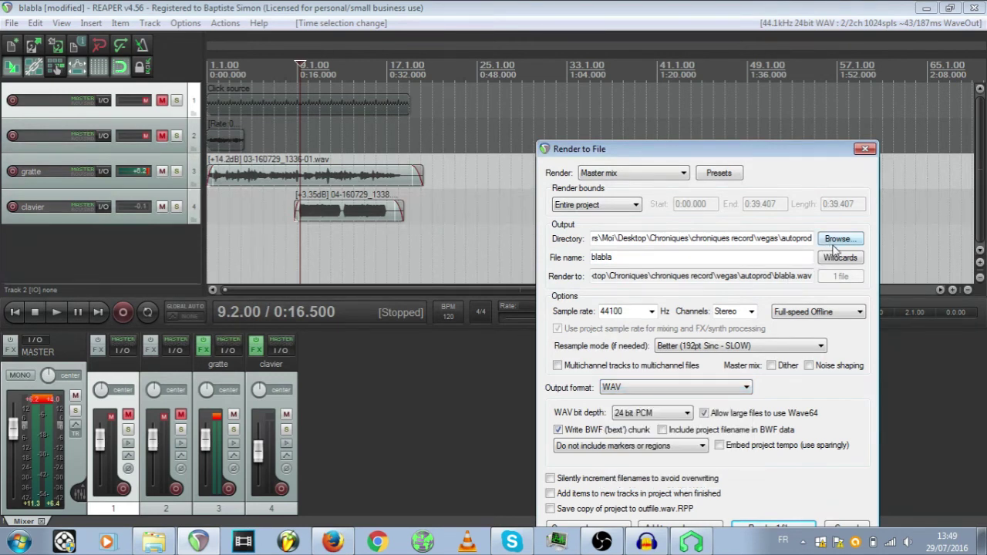
{"action": "left_click", "coordinate": [838, 239]}
{"action": "left_click", "coordinate": [813, 202]}
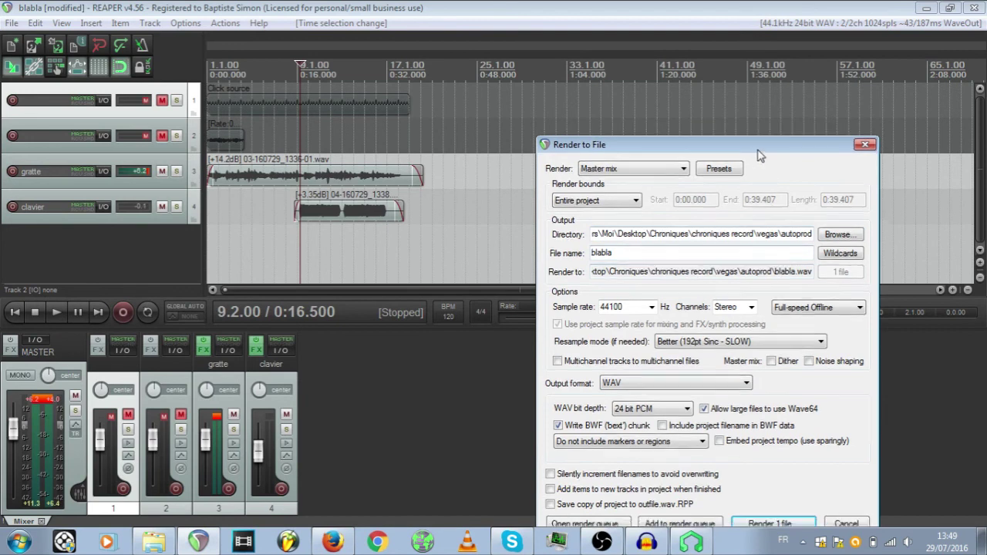
{"action": "left_click_drag", "start_coordinate": [761, 154], "coordinate": [732, 74]}
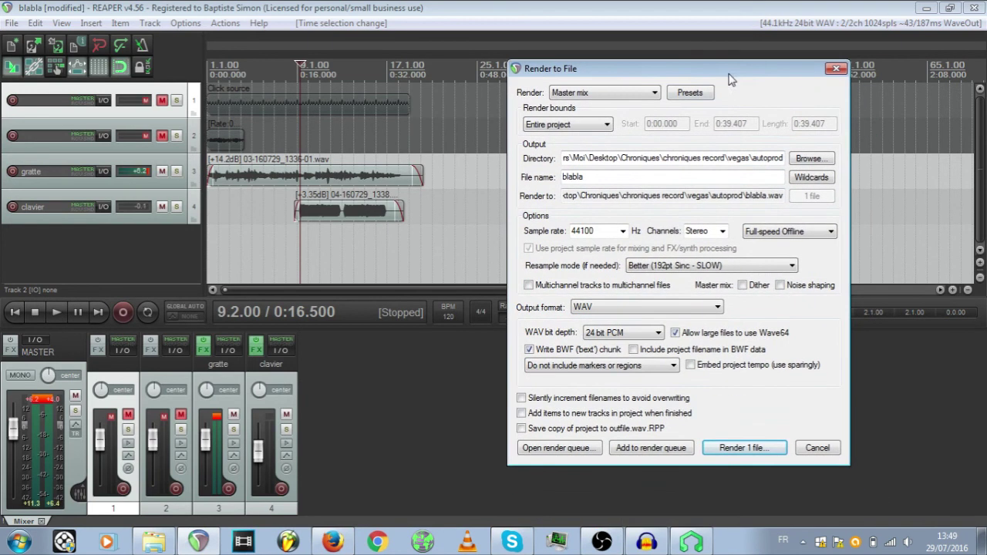
{"action": "left_click", "coordinate": [643, 306]}
{"action": "left_click", "coordinate": [605, 359]}
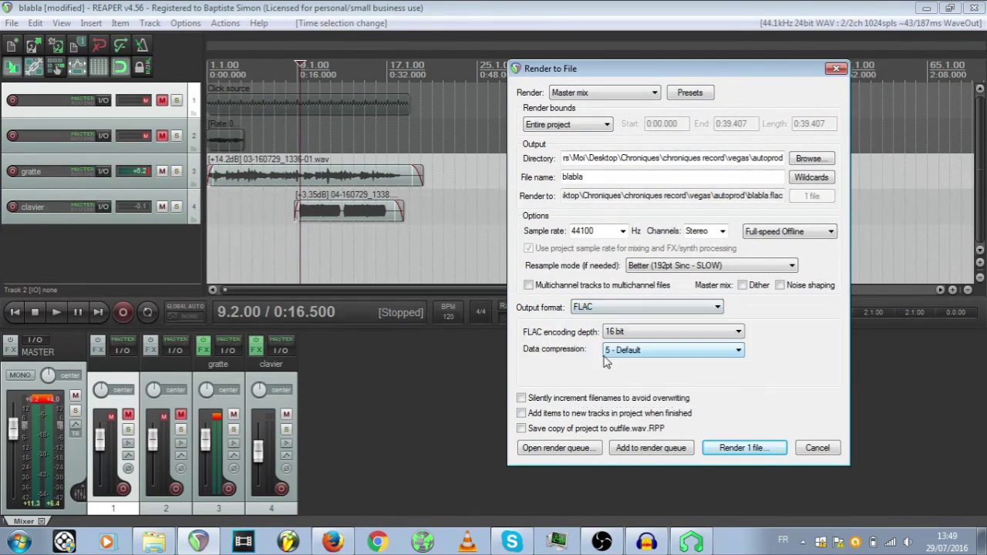
{"action": "left_click", "coordinate": [728, 450]}
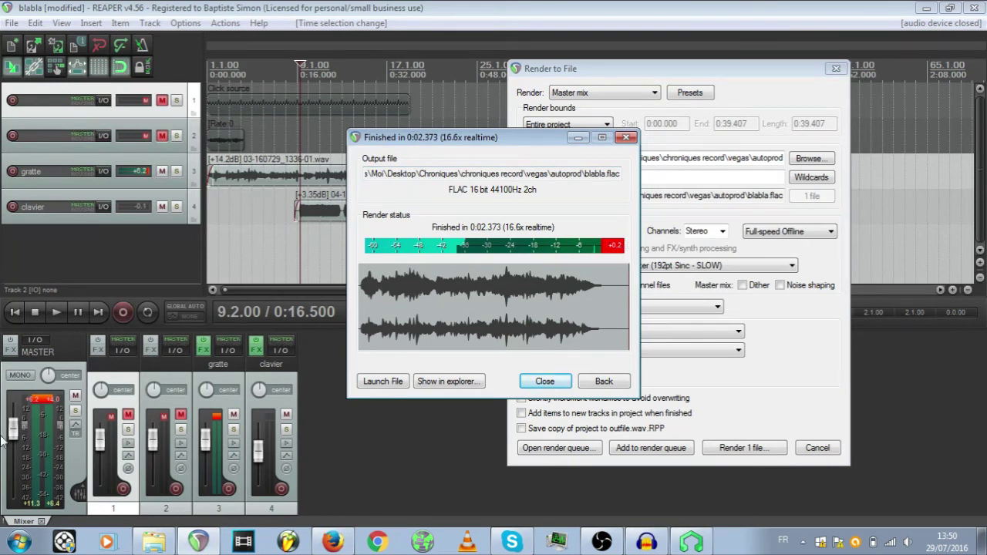
Close the render windows and select the audio item on the gratte track
{"action": "left_click", "coordinate": [626, 138]}
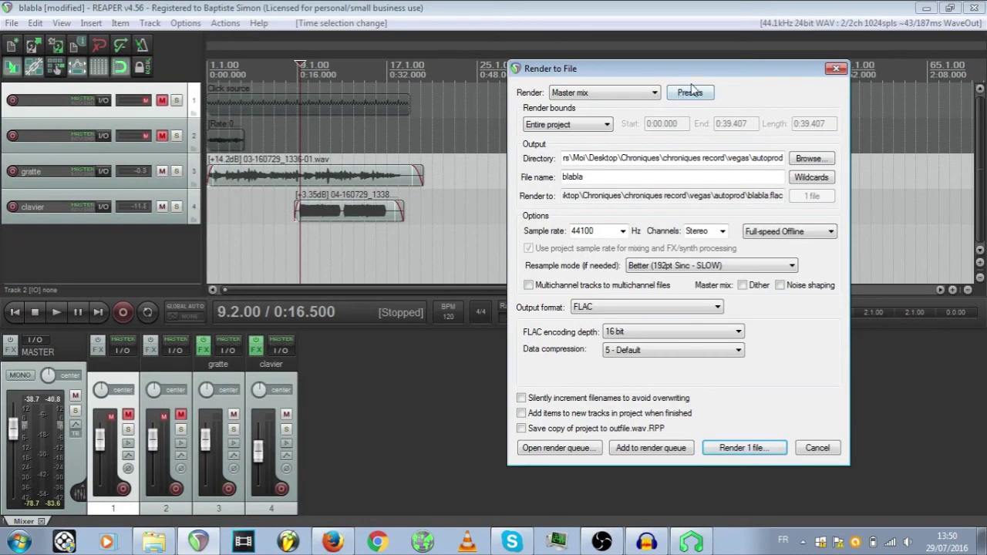
{"action": "left_click", "coordinate": [835, 69]}
{"action": "left_click", "coordinate": [264, 178]}
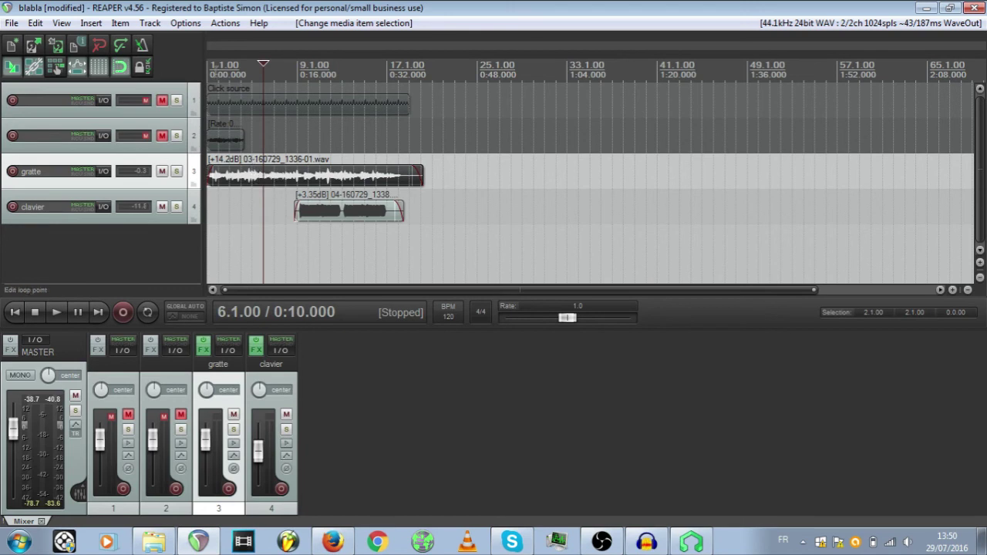
Split the selected audio item on the gratte track at the 0:10 edit cursor
{"action": "left_click", "coordinate": [186, 23]}
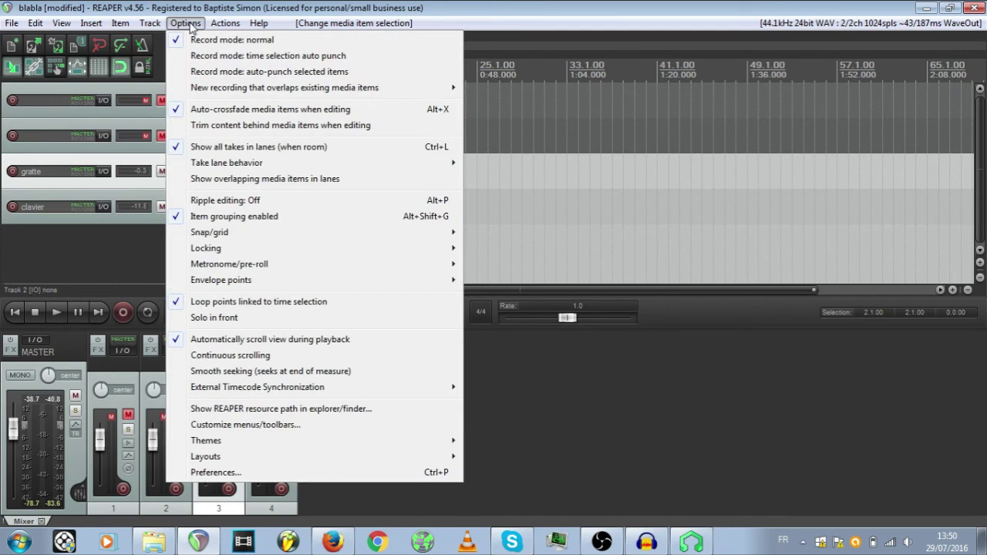
{"action": "mouse_move", "coordinate": [119, 25]}
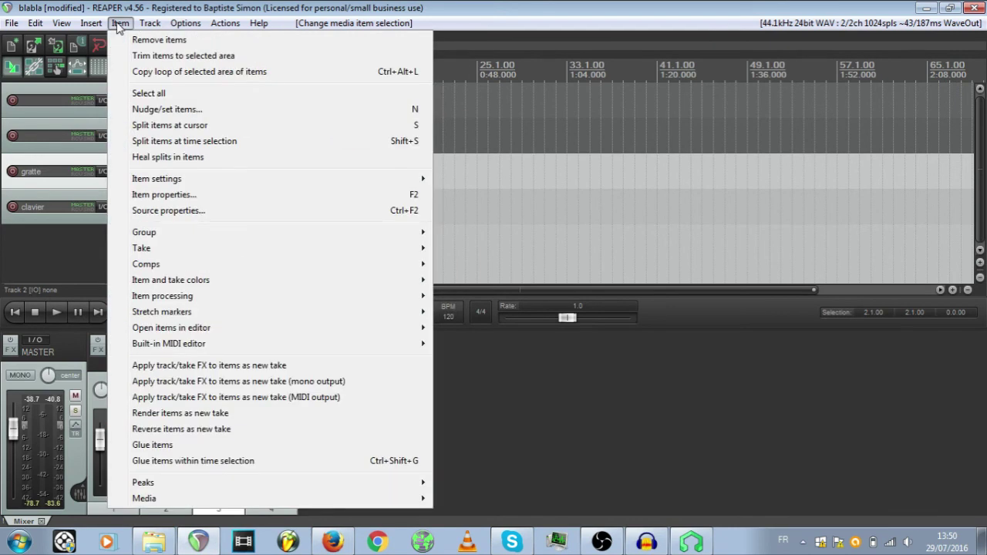
{"action": "left_click", "coordinate": [160, 131]}
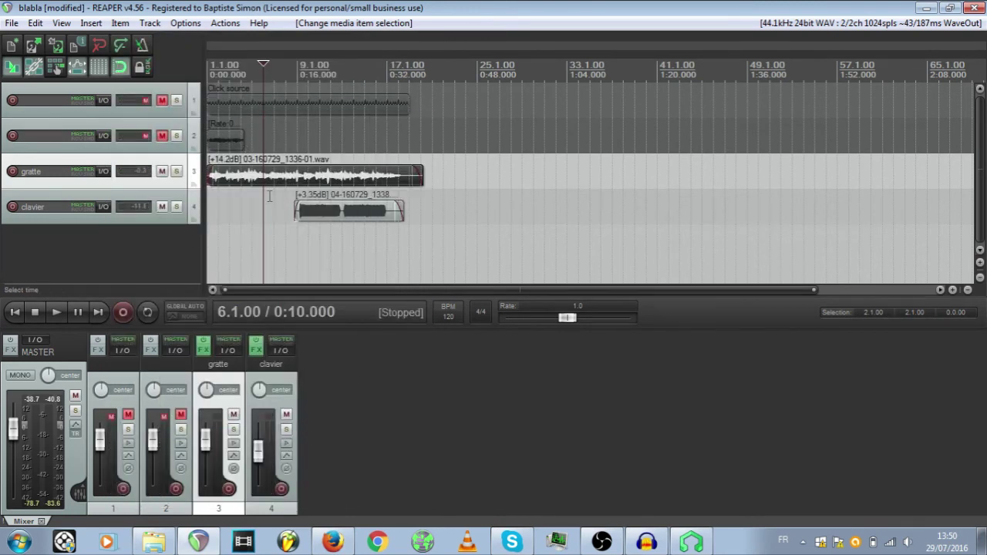
{"action": "key", "text": "s"}
{"action": "left_click", "coordinate": [293, 189]}
{"action": "mouse_move", "coordinate": [293, 189]}
{"action": "left_mouse_down"}
{"action": "mouse_move", "coordinate": [320, 189]}
{"action": "mouse_move", "coordinate": [292, 189]}
{"action": "left_mouse_up"}
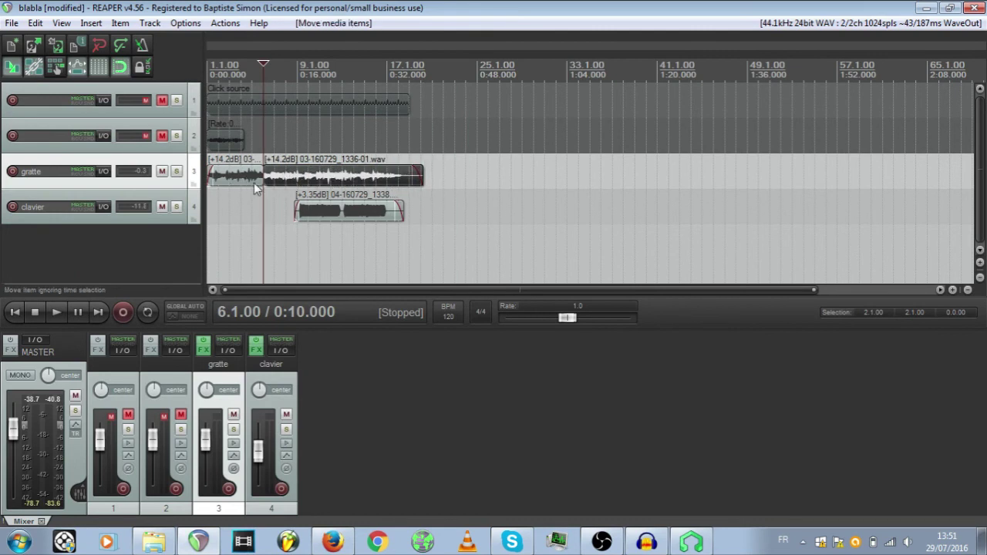
Split the gratte audio at 0:12, and split its opening piece at about 0:02 and 0:04
{"action": "left_click", "coordinate": [274, 185]}
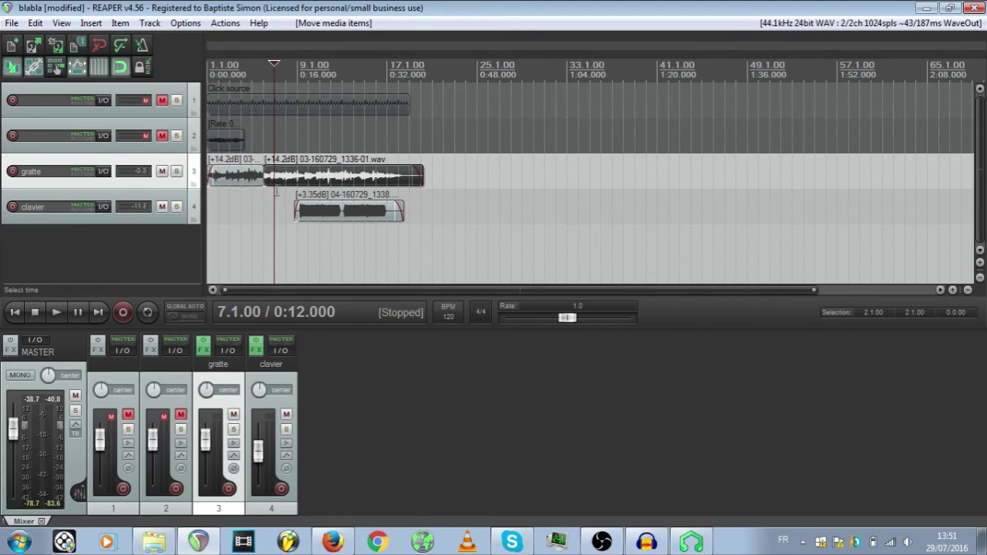
{"action": "left_click", "coordinate": [268, 182]}
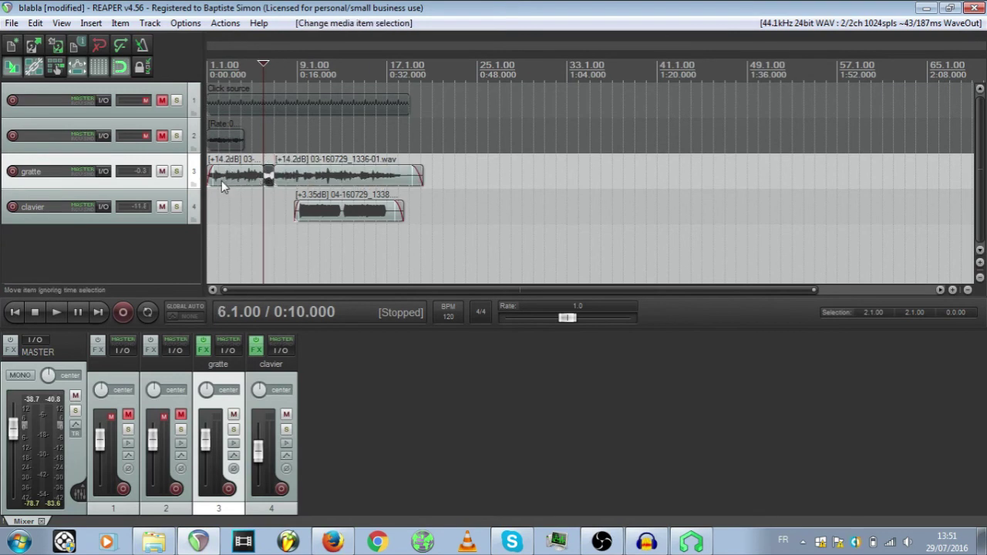
{"action": "left_click", "coordinate": [220, 179]}
{"action": "key", "text": "s"}
{"action": "left_click", "coordinate": [229, 181]}
{"action": "key", "text": "s"}
Move the gratte piece between about 0:02 and 0:04 to 0:10 on a new track below clavier
{"action": "left_click", "coordinate": [264, 178]}
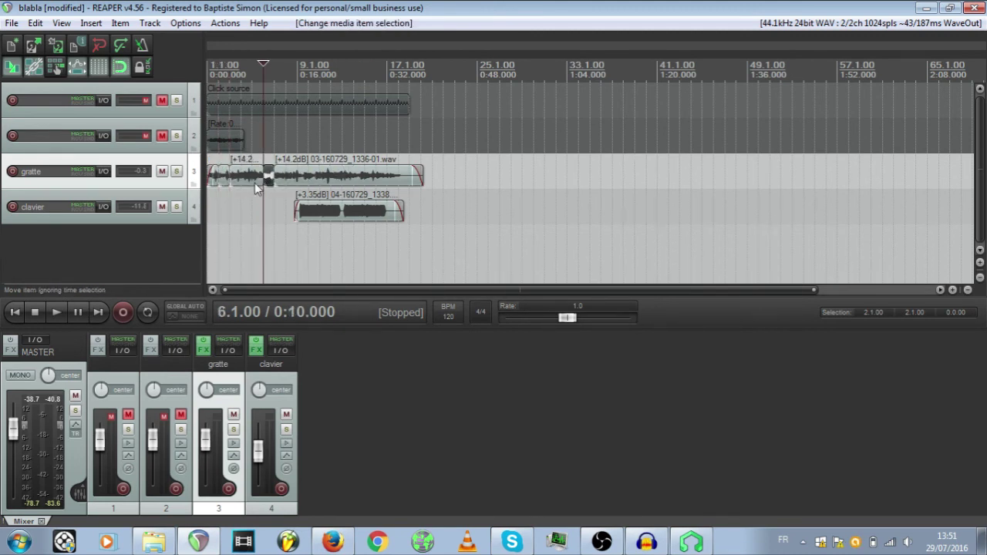
{"action": "left_click_drag", "start_coordinate": [222, 185], "coordinate": [276, 185]}
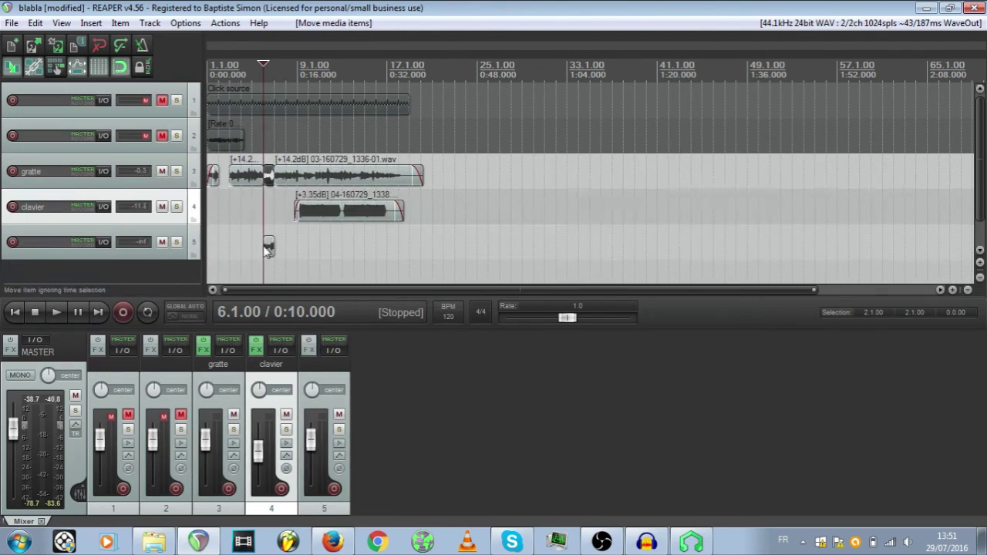
{"action": "left_click", "coordinate": [264, 247]}
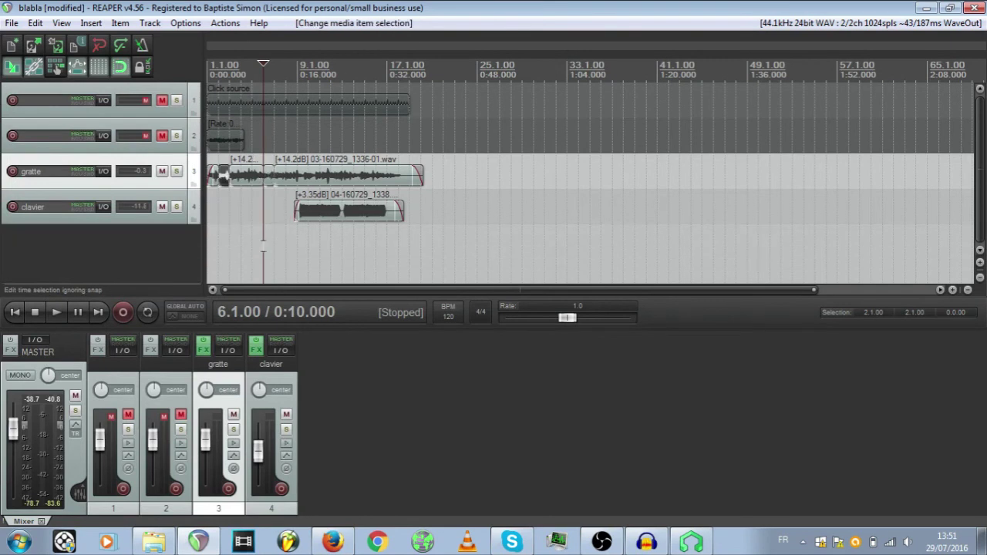
Undo the piece move and all the splits on the gratte track
{"action": "key", "text": "s"}
{"action": "left_click", "coordinate": [261, 244]}
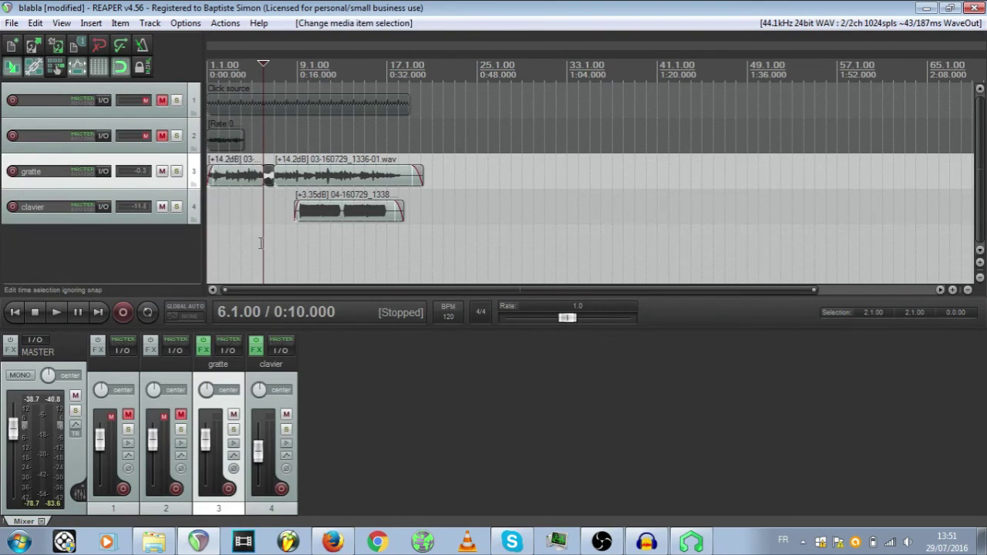
{"action": "key", "text": "ctrl+z"}
{"action": "key", "text": "ctrl+z"}
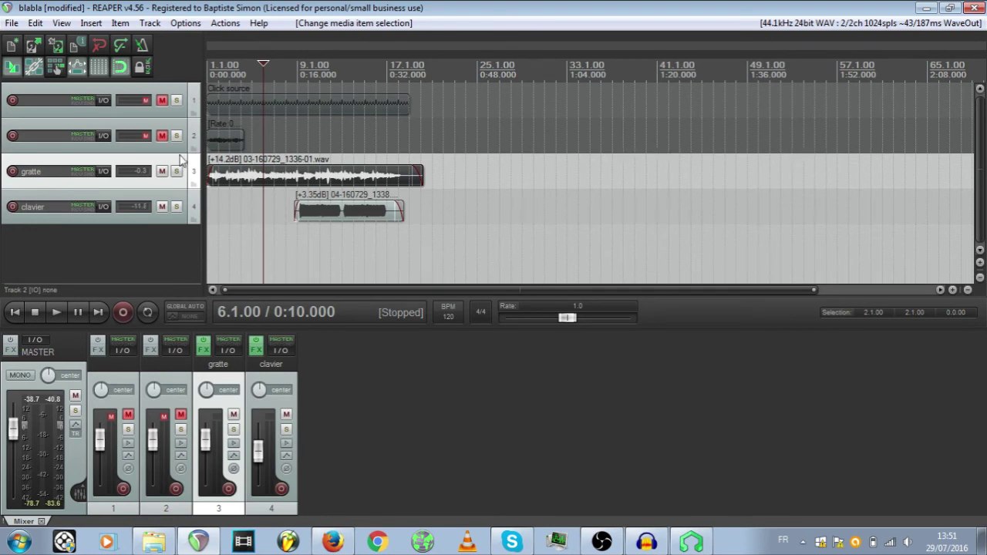
Show the project's file commands for saving and rendering
{"action": "left_click", "coordinate": [11, 24]}
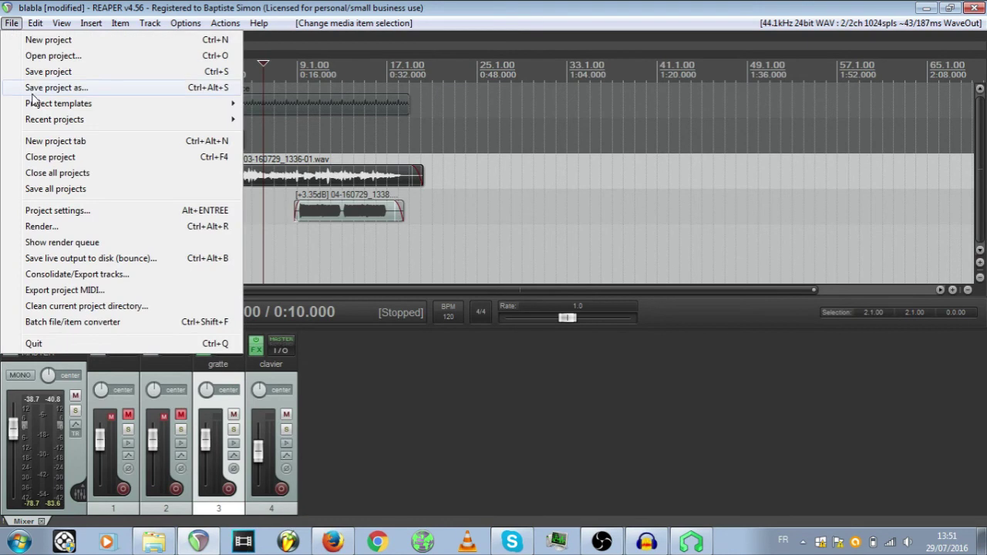